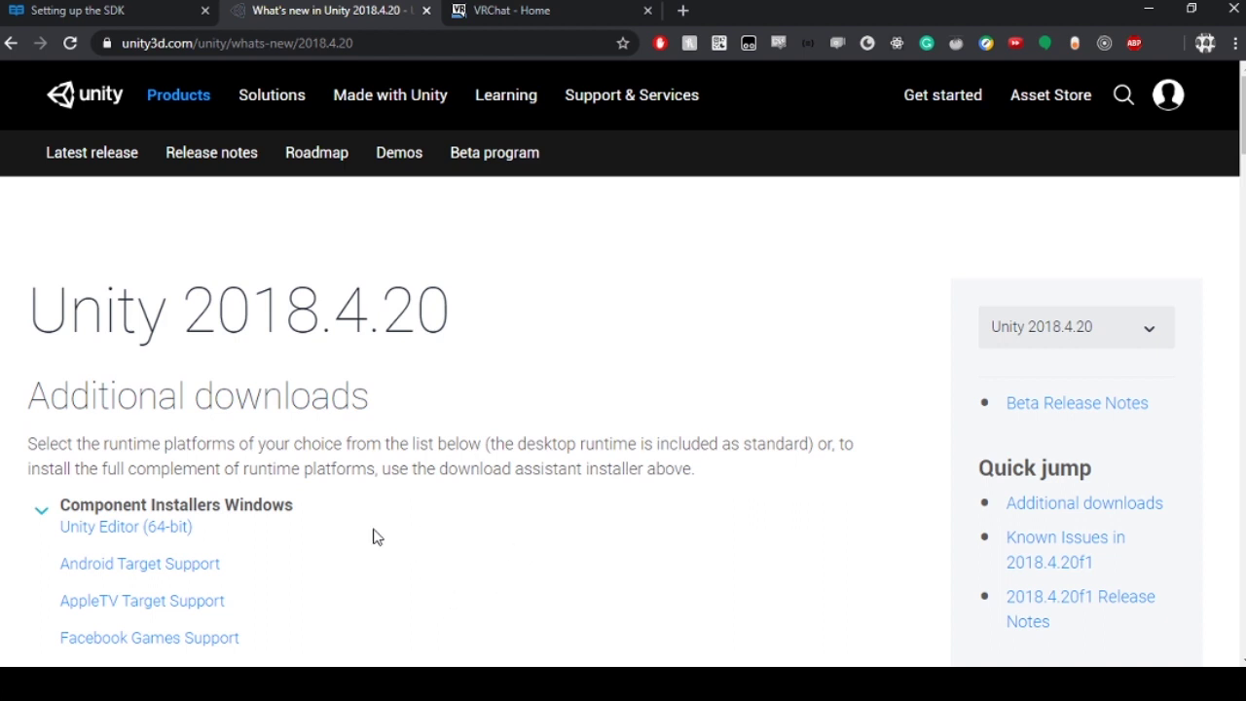
Scroll the Unity 2018.4.20 download page to the Windows component installers
scroll(366, 531, down, 2)
scroll(364, 526, up, 2)
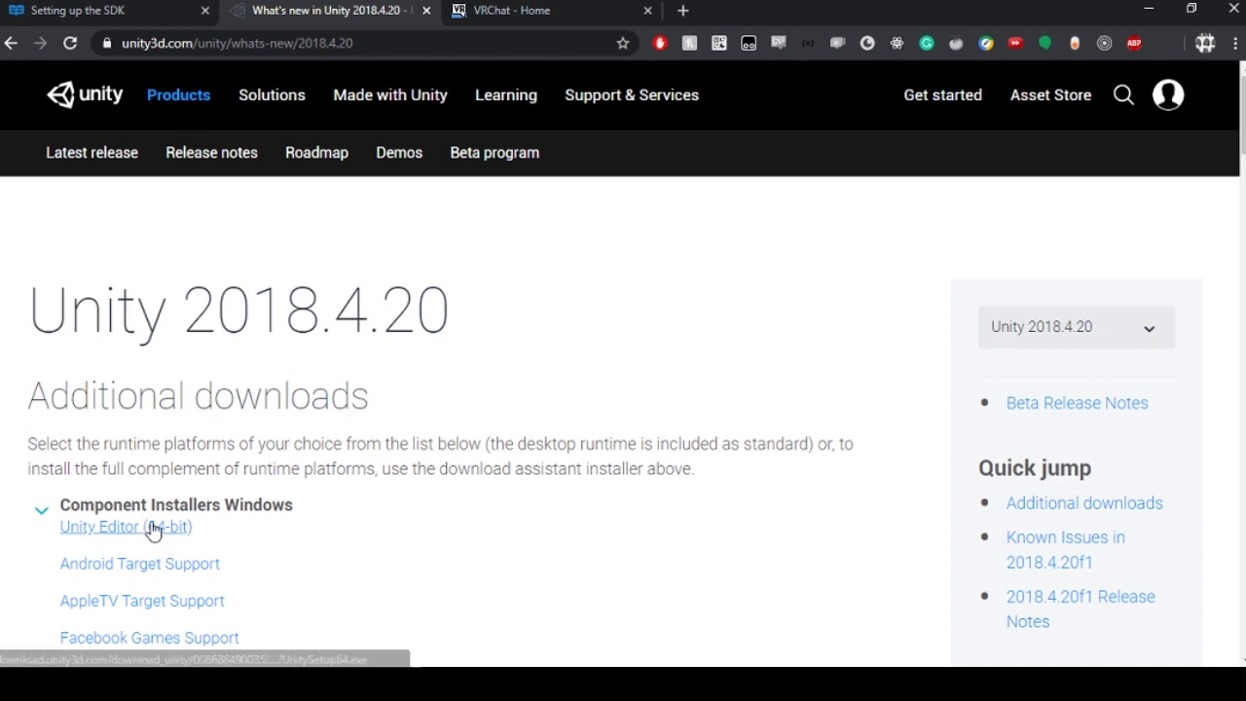
scroll(117, 531, down, 1)
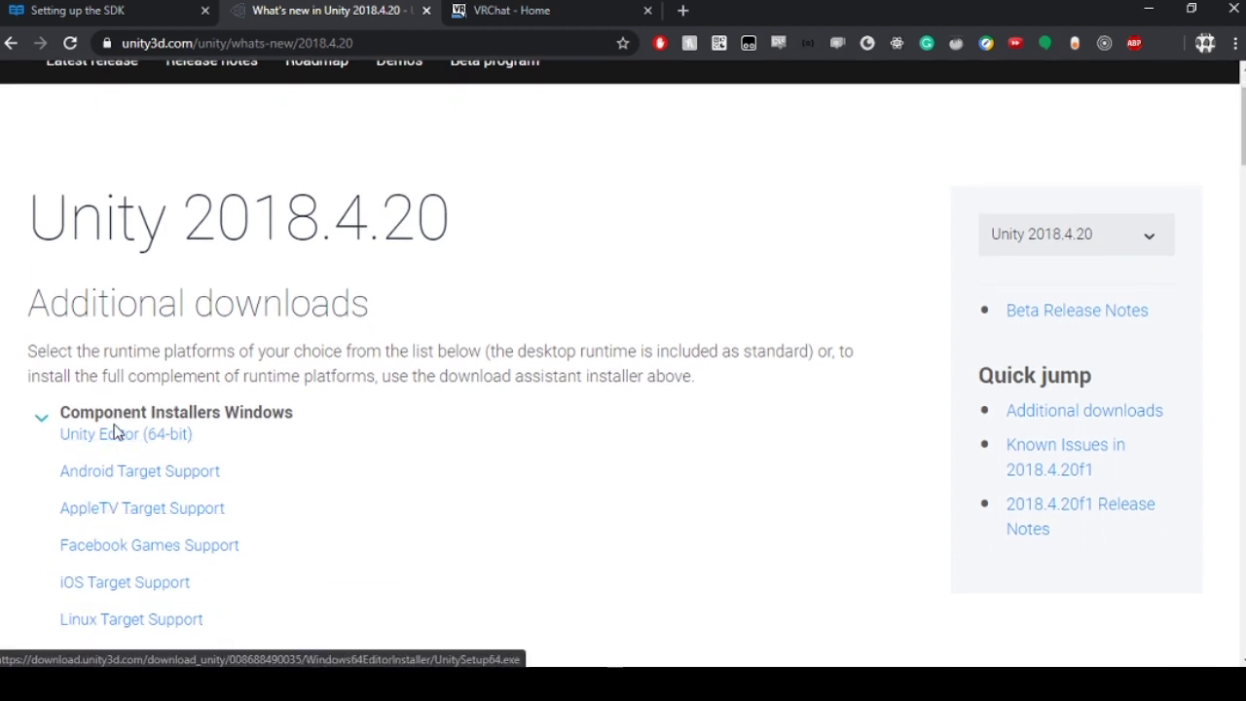
Download the Unity Editor (64-bit) installer UnitySetup64.exe and run it
click(109, 439)
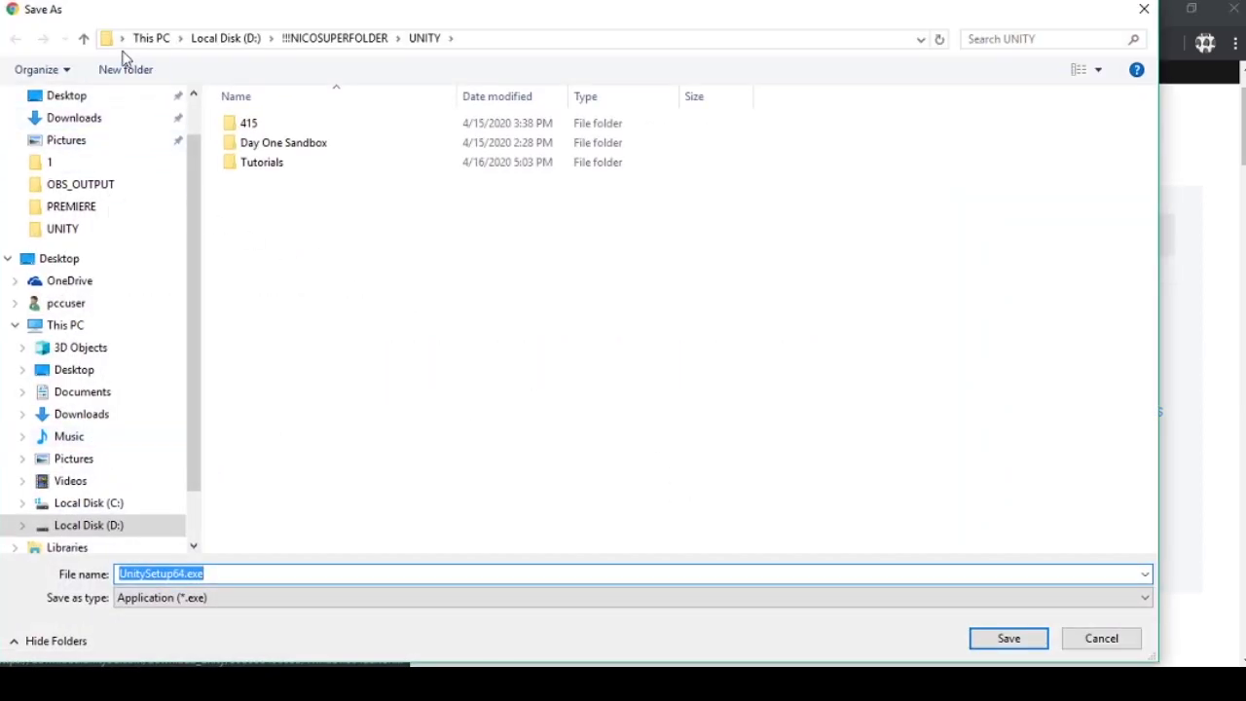
click(1032, 644)
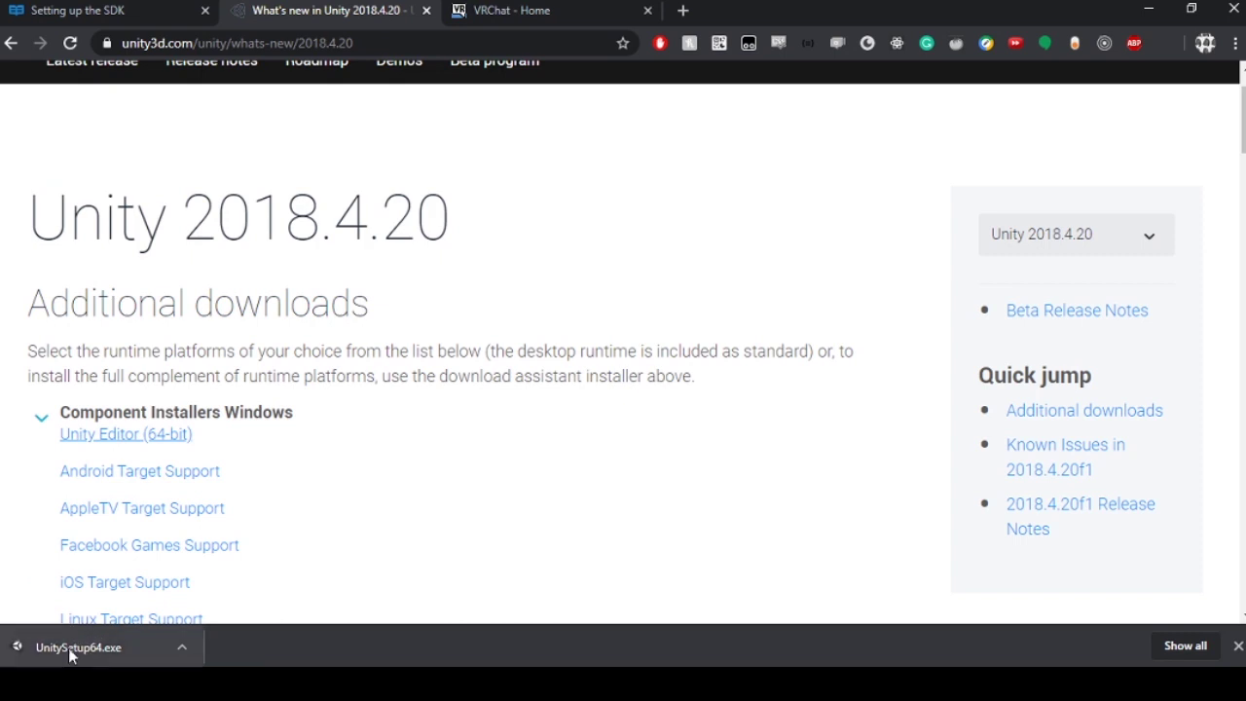
click(69, 648)
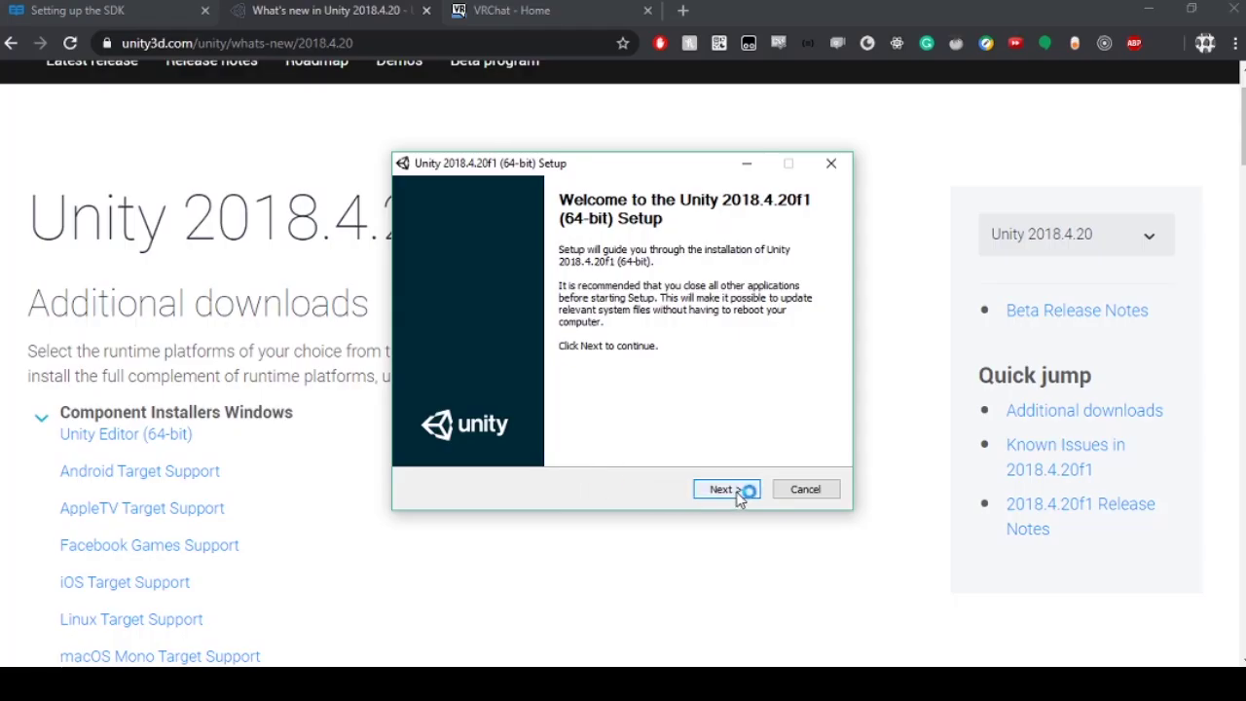
Accept the license, default components and default install location in Unity 2018.4.20f1 Setup
click(739, 490)
click(478, 435)
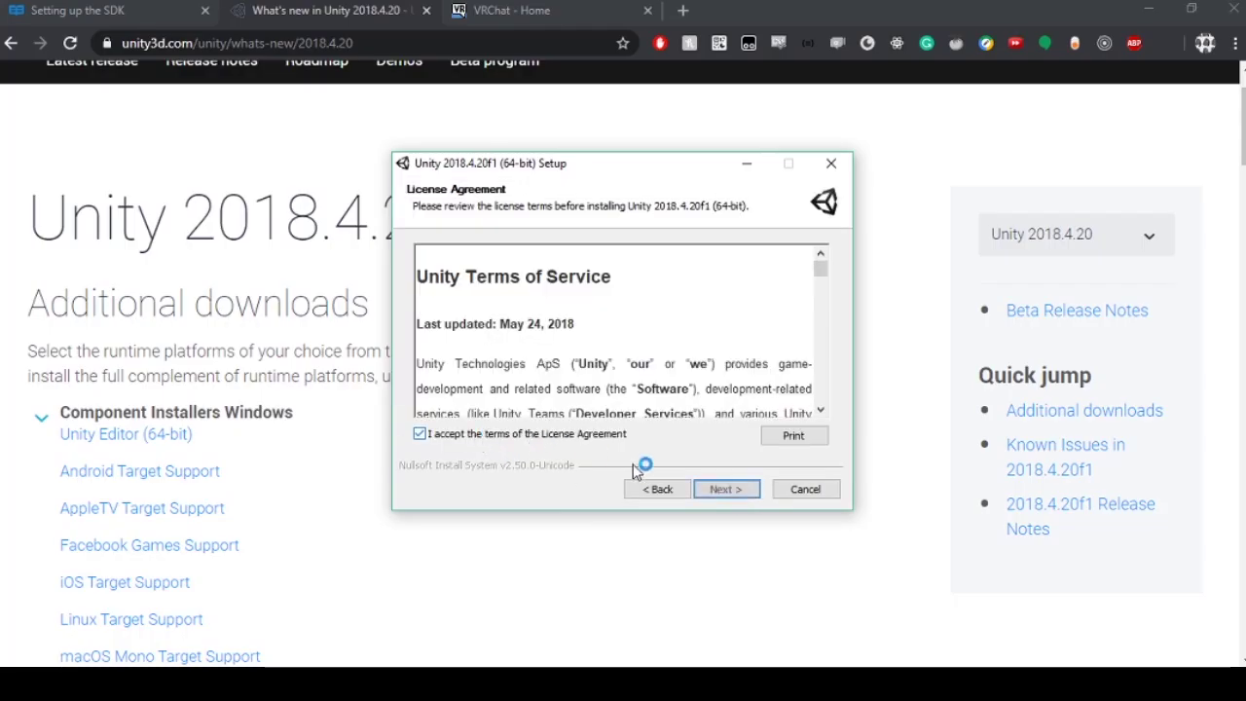
click(716, 490)
click(718, 490)
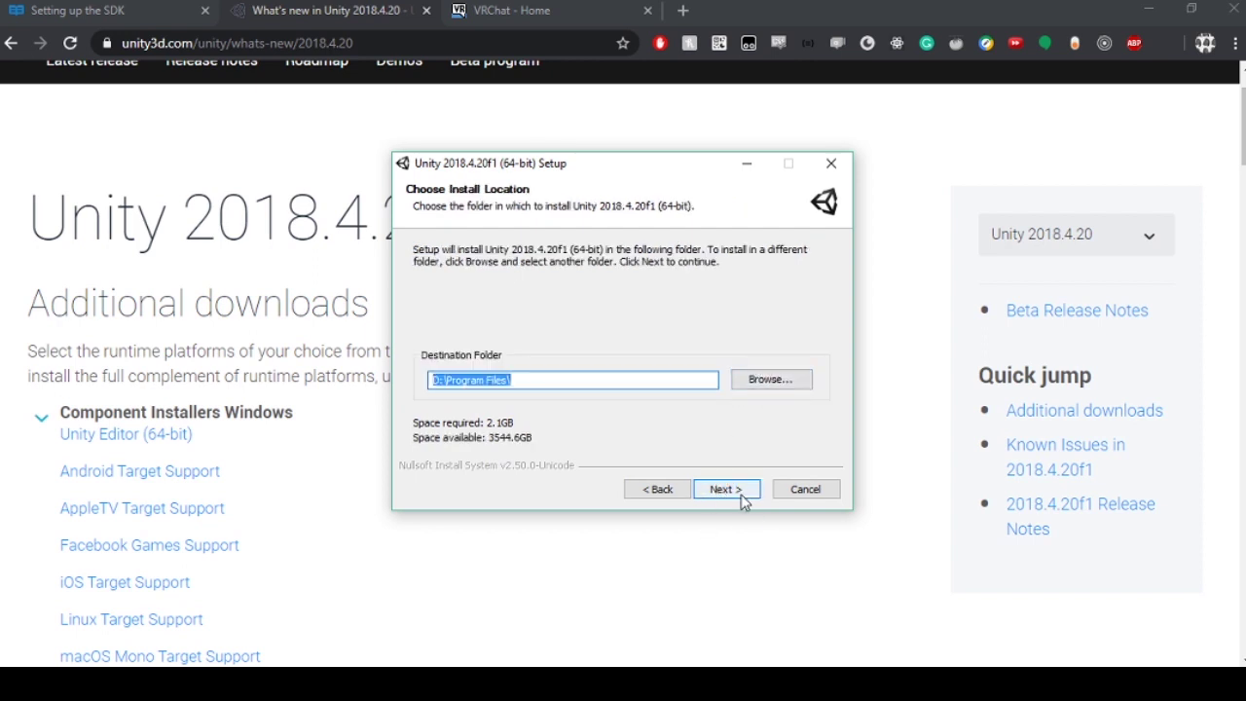
click(737, 488)
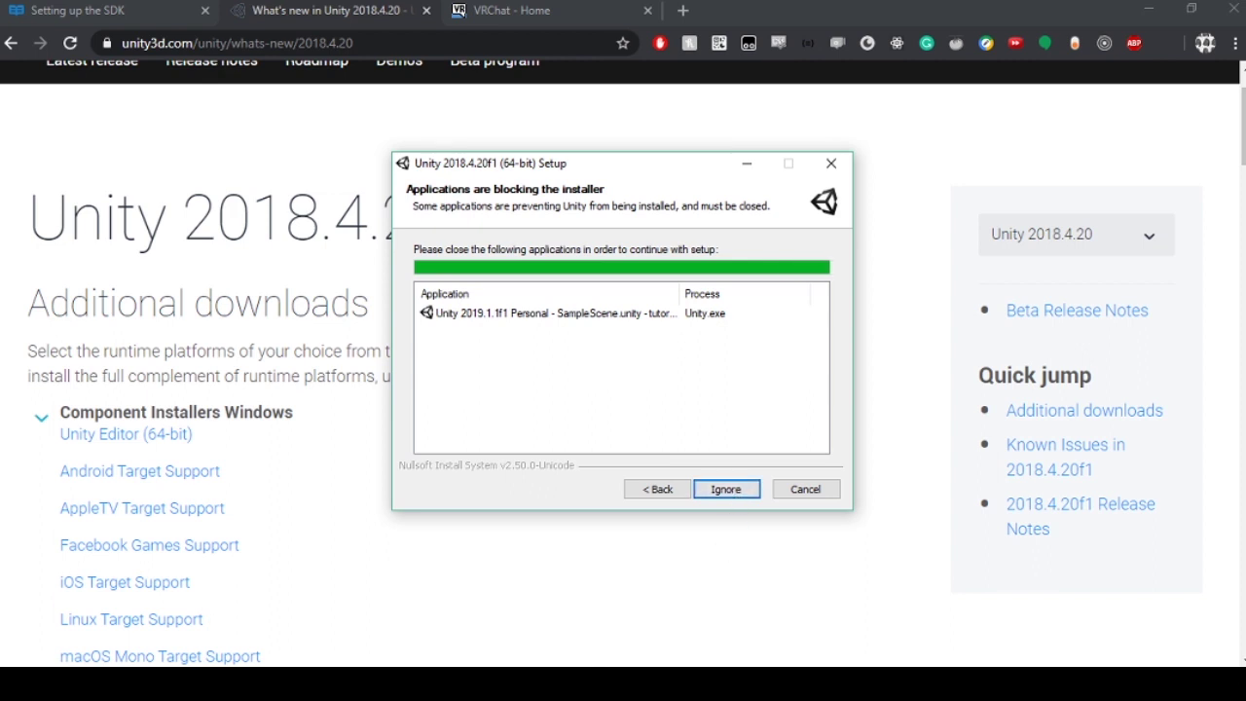
Close the running Unity 2019.1.1f1 editor so installation completes, then finish setup
right_click(422, 686)
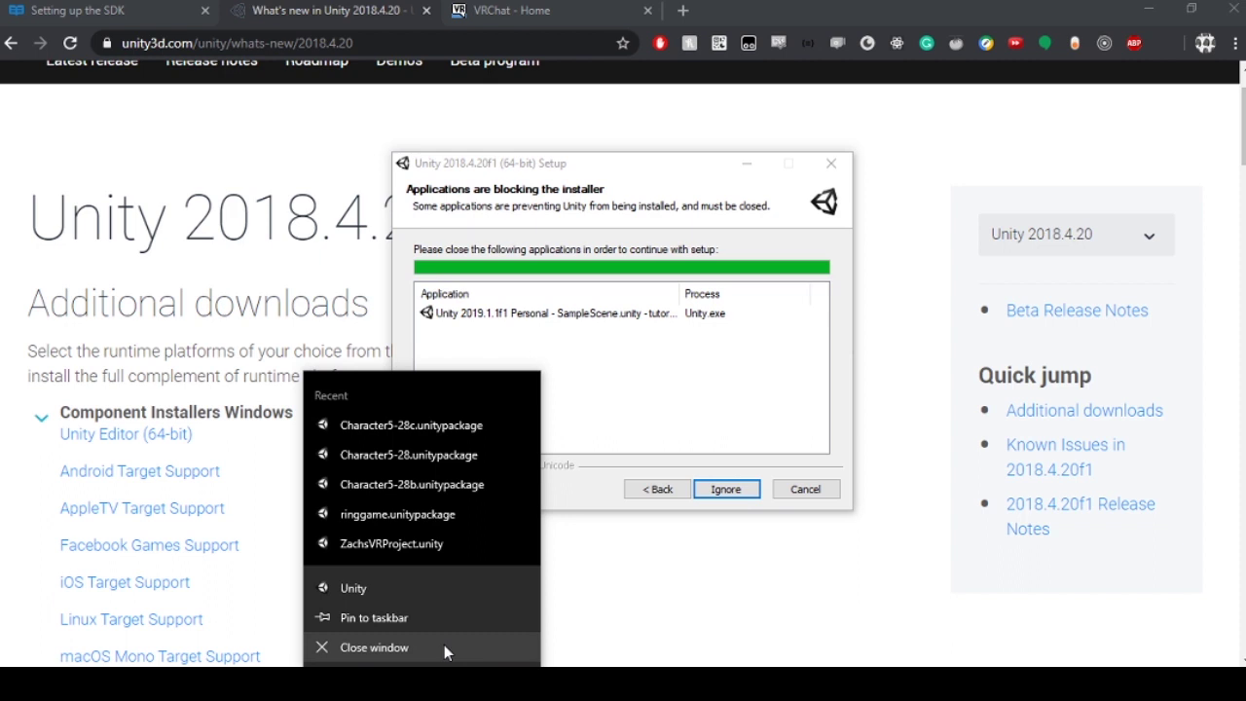
click(444, 646)
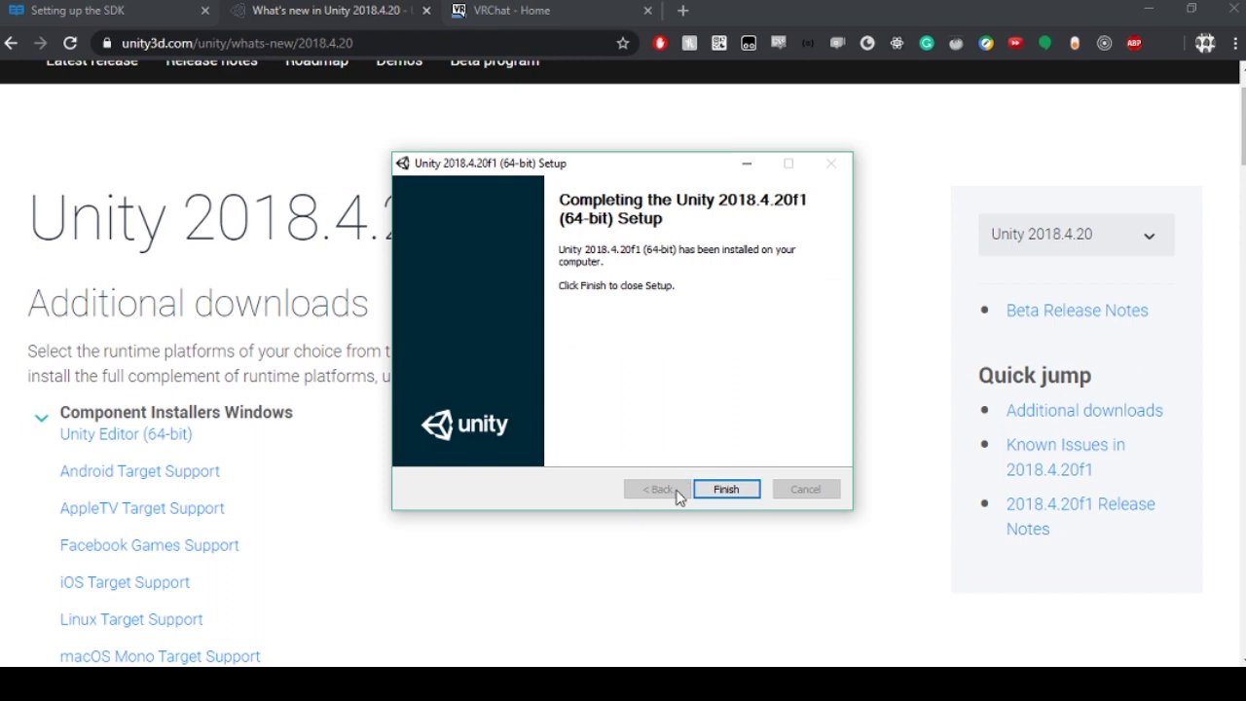
click(725, 489)
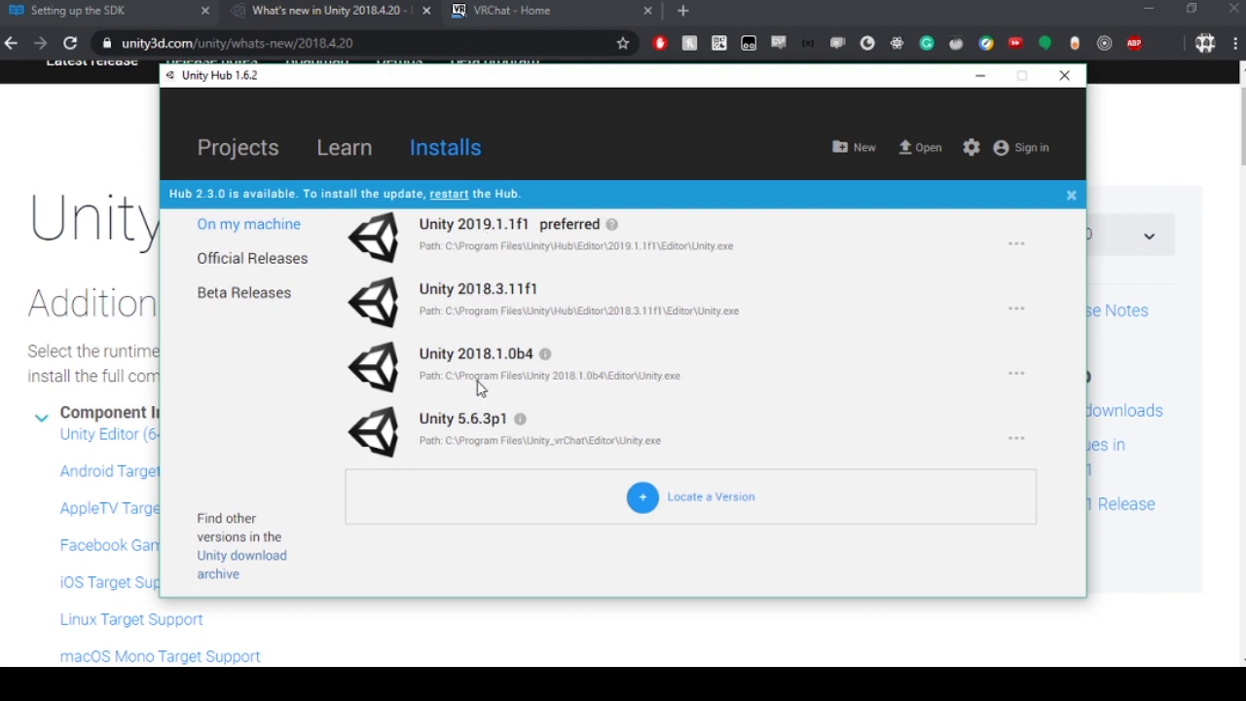
Locate the installed Unity 2018.4.20f1 editor folder from Unity Hub's Installs tab
click(689, 500)
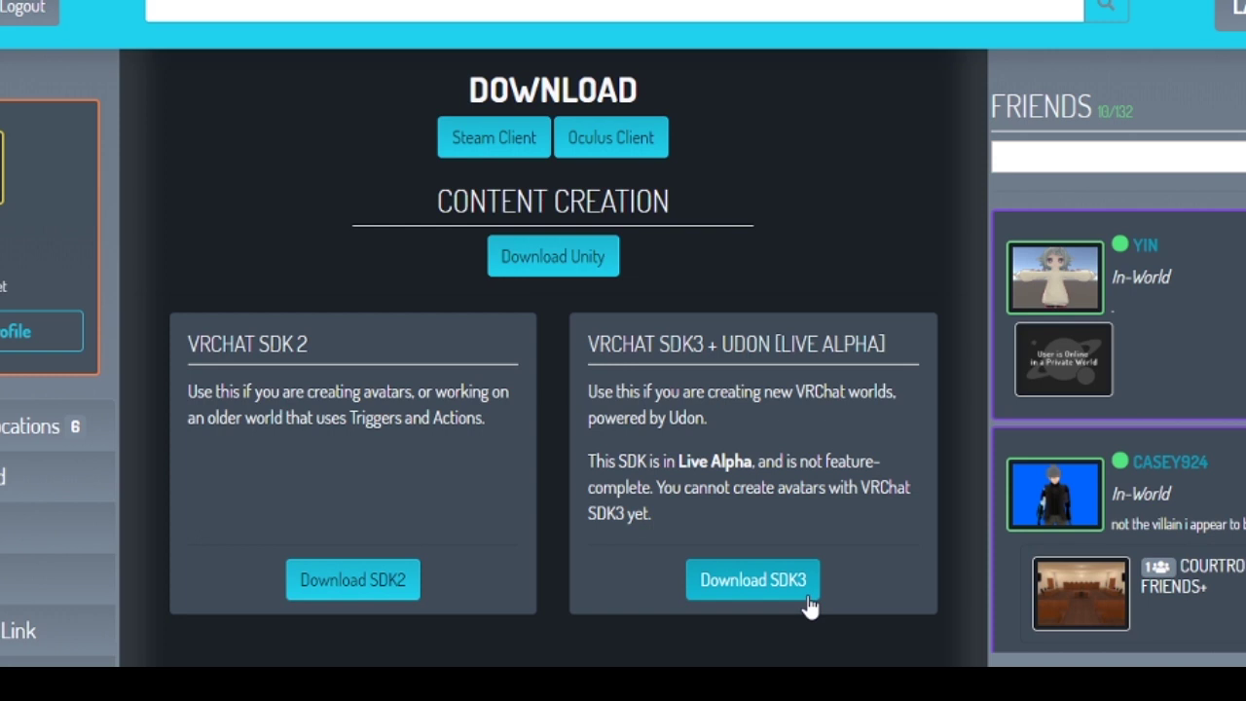
Save the VRChat SDK3 + Udon package into the VRCHAT_TUTORIALS folder
click(808, 596)
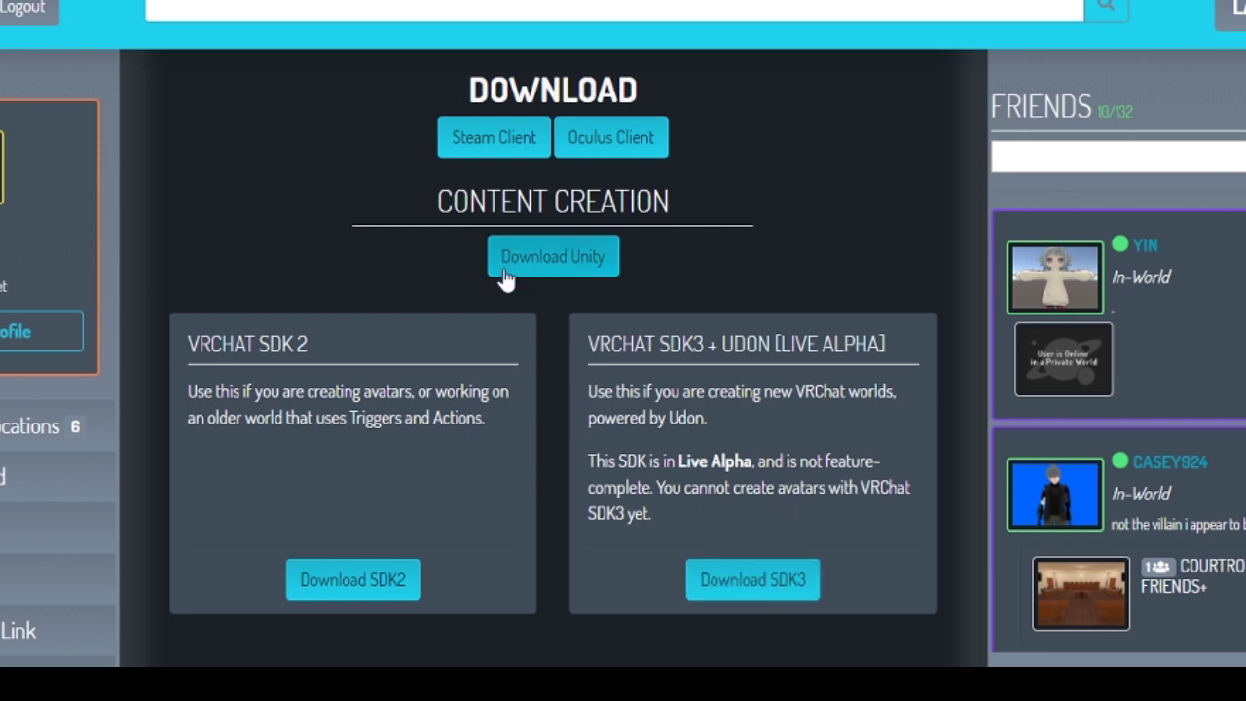
click(764, 587)
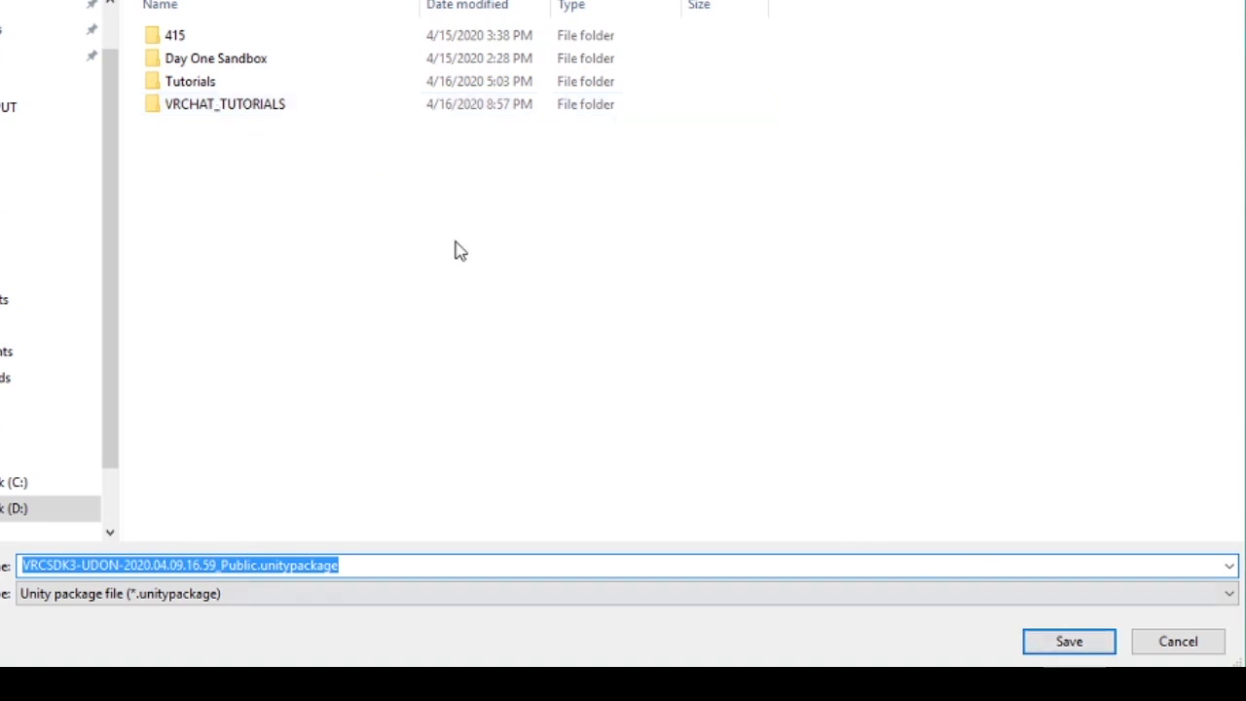
double_click(237, 103)
click(1058, 642)
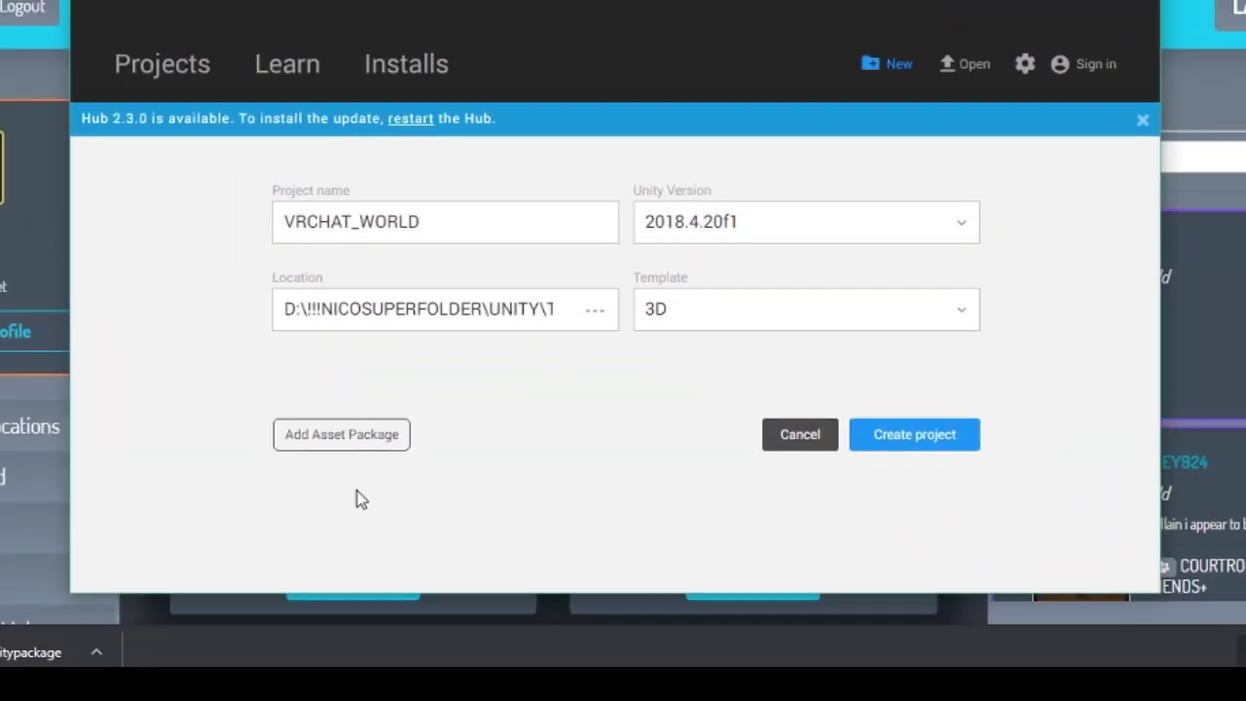
Create the 3D project VRCHAT_WORLD with Unity 2018.4.20f1
click(925, 441)
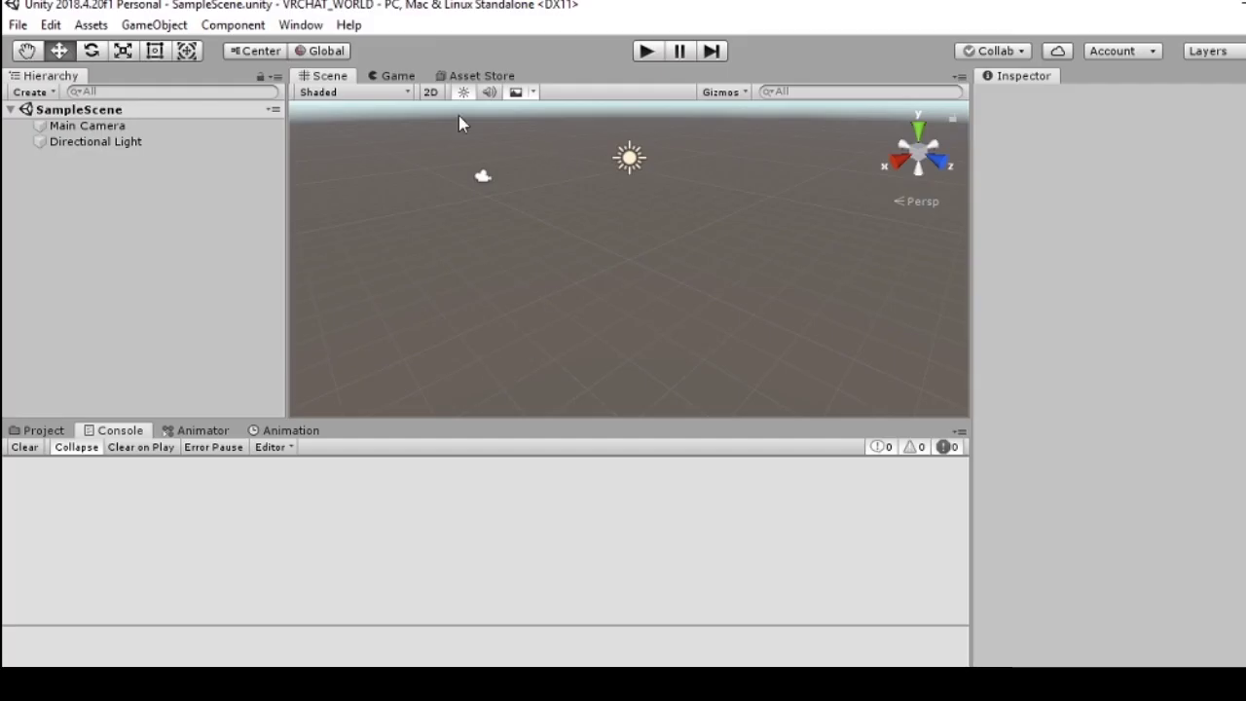
Browse the Assets and Packages folders and the Assets menu for an import option
click(49, 432)
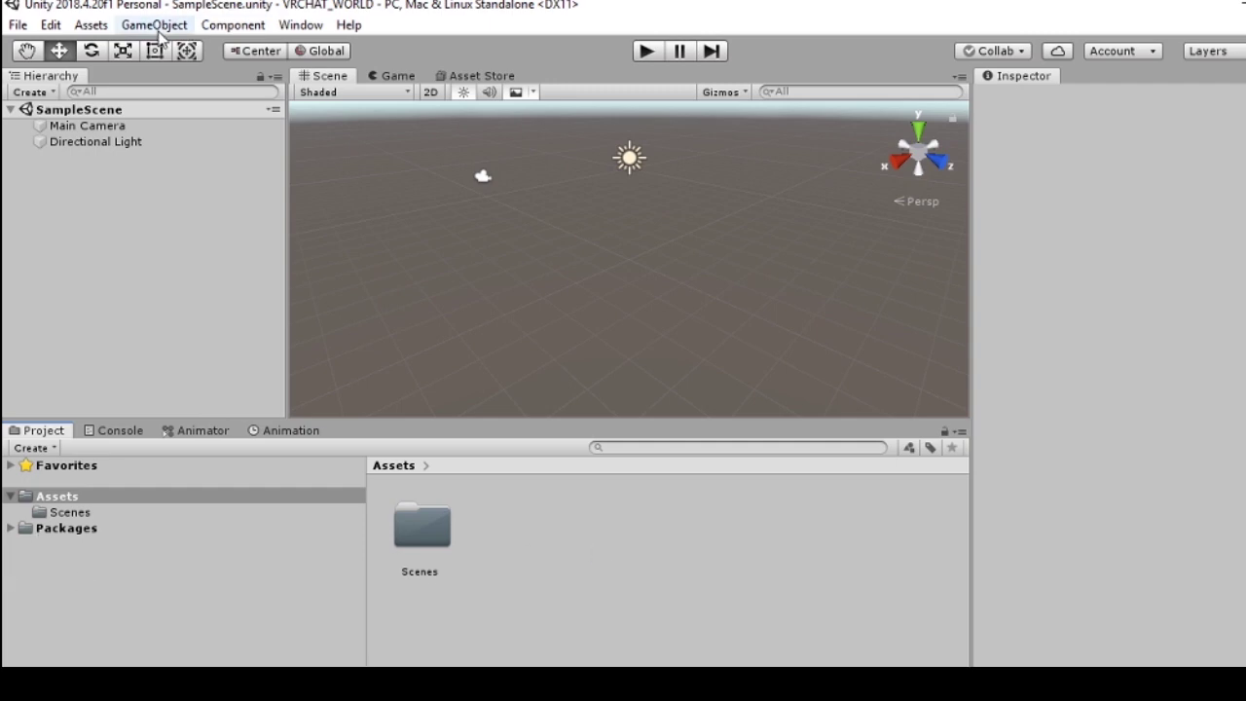
click(69, 528)
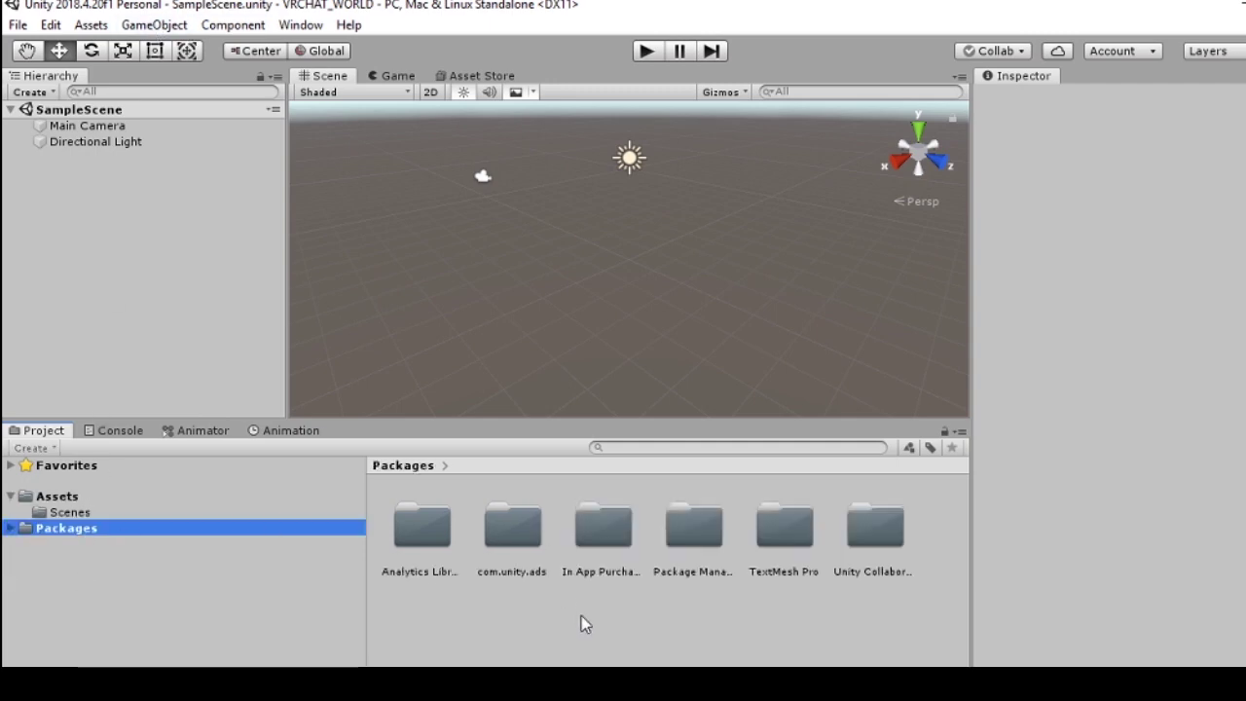
click(97, 25)
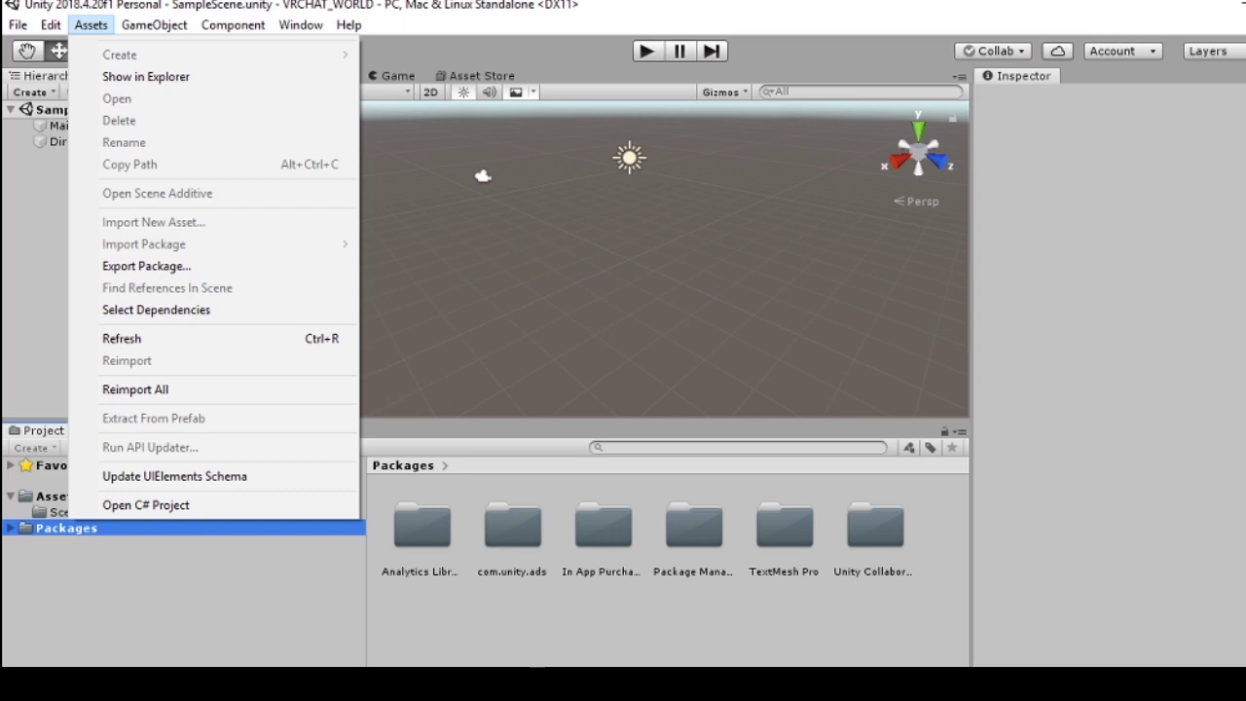
key(Escape)
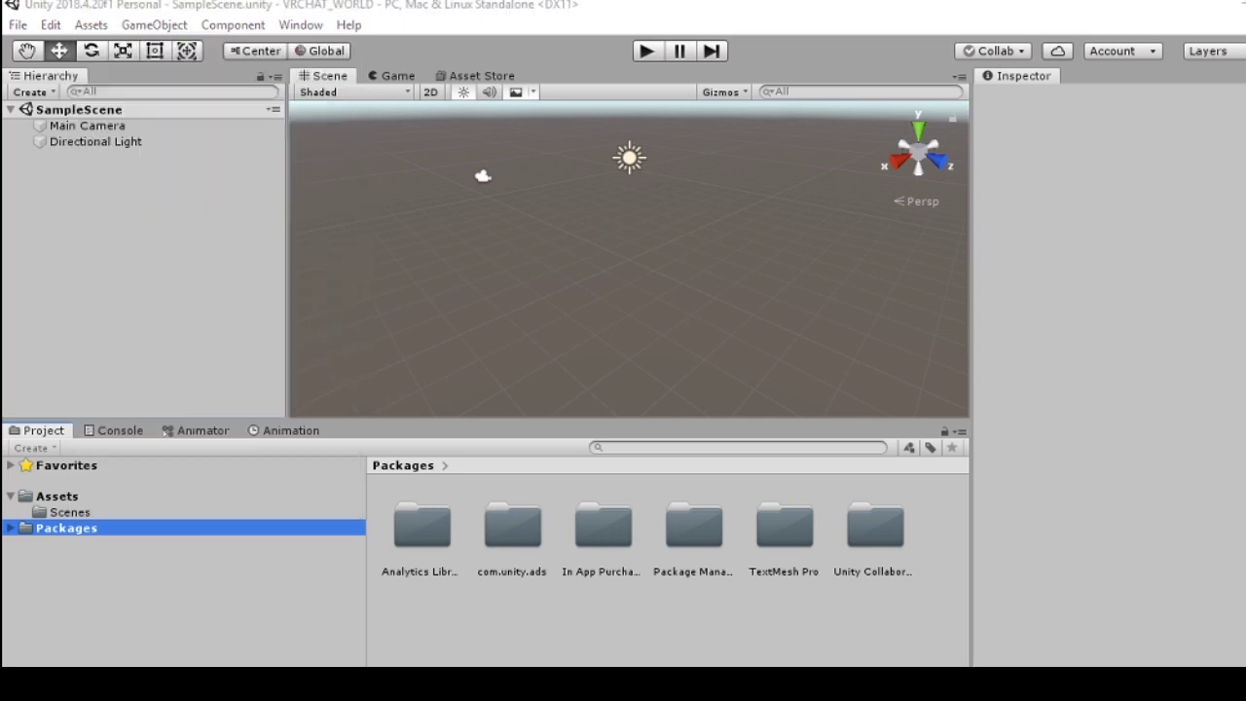
Drag VRCSDK3-UDON-2020.04.09.16.59_Public.unitypackage from File Explorer onto the Assets folder
key(super+e)
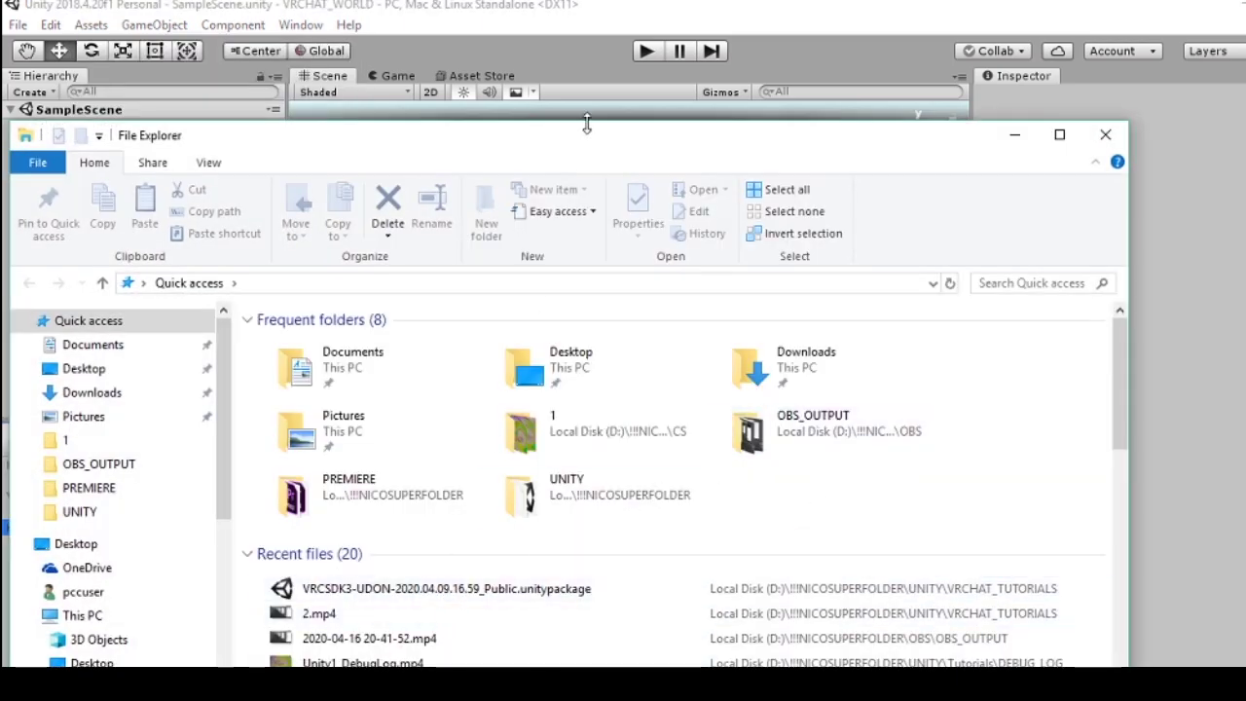
drag(584, 137, 1235, 45)
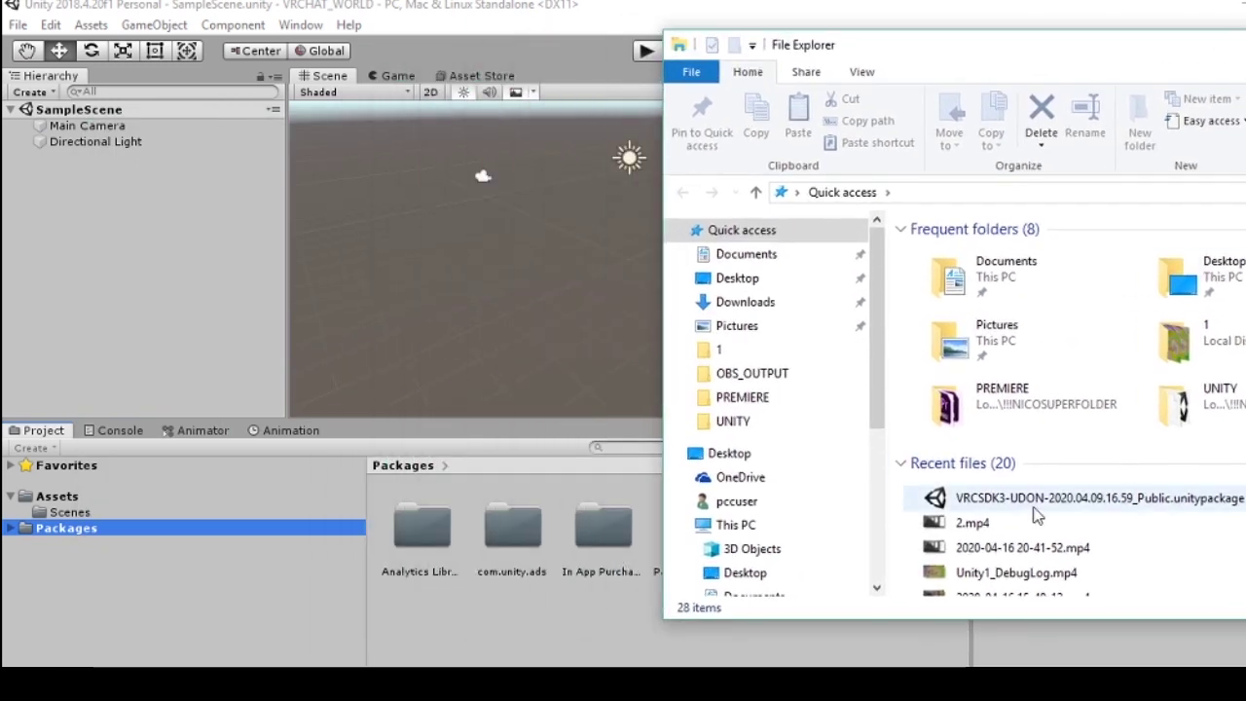
drag(1035, 516, 93, 526)
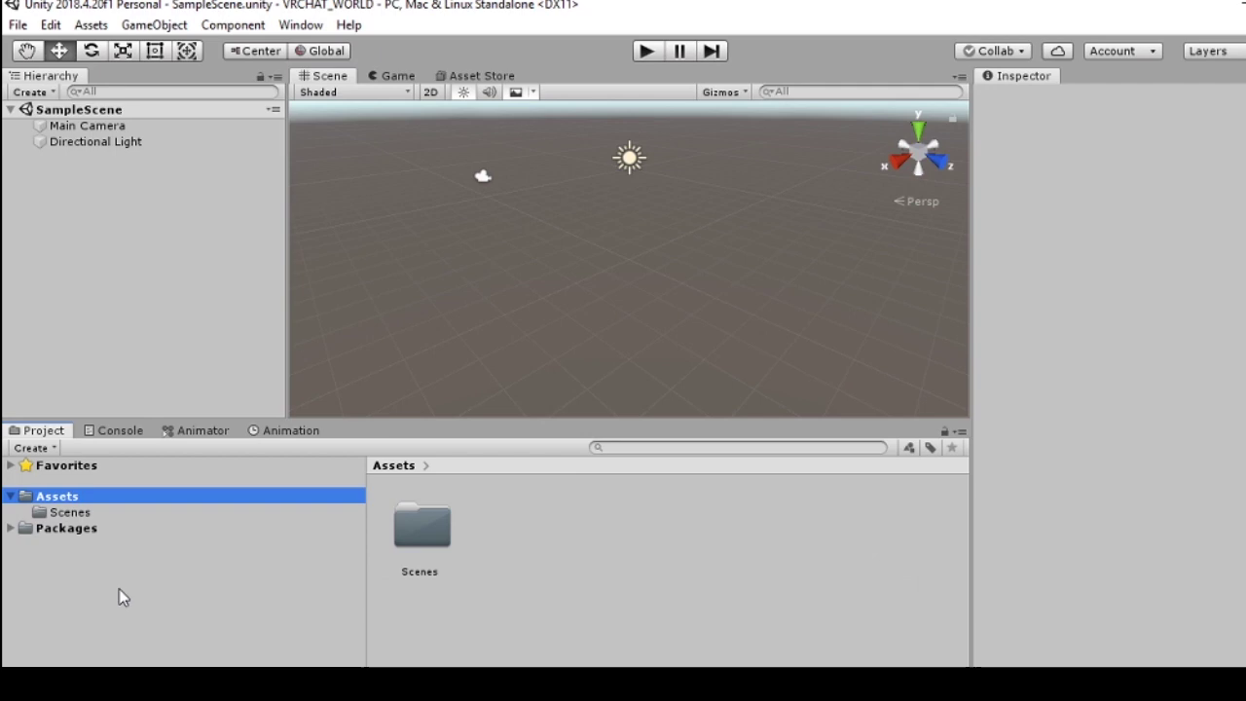
key(alt+Tab)
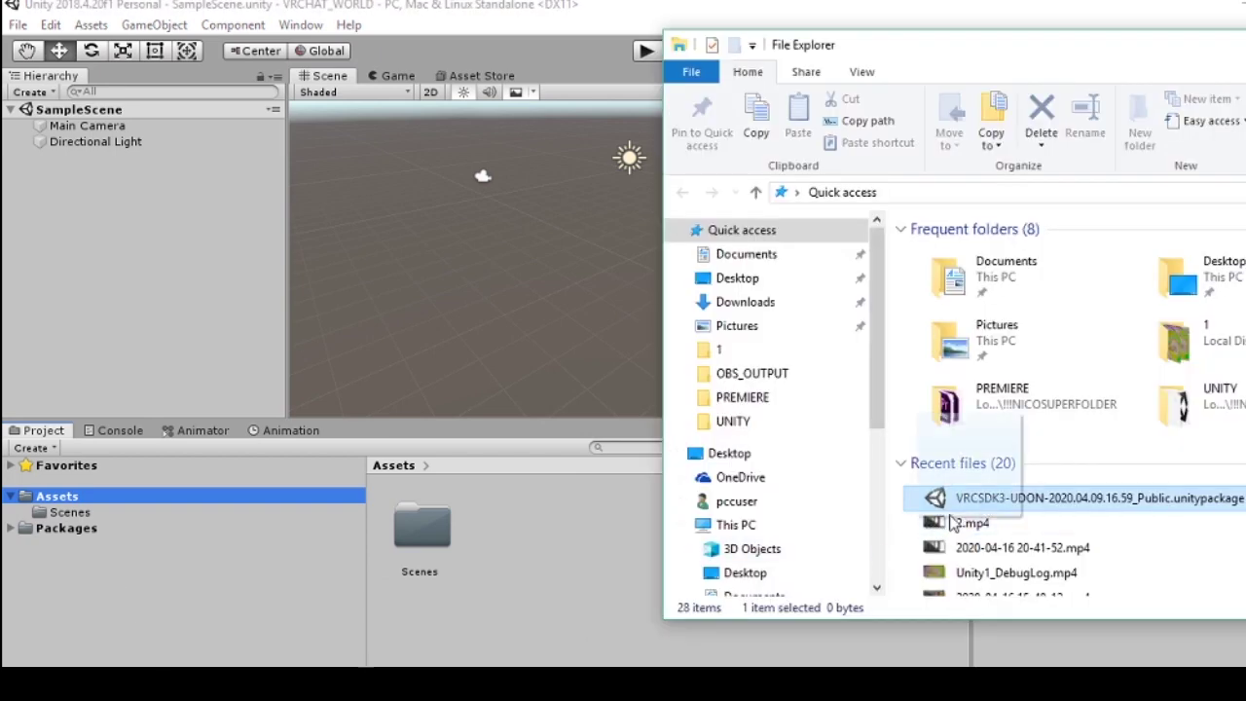
drag(952, 523, 553, 595)
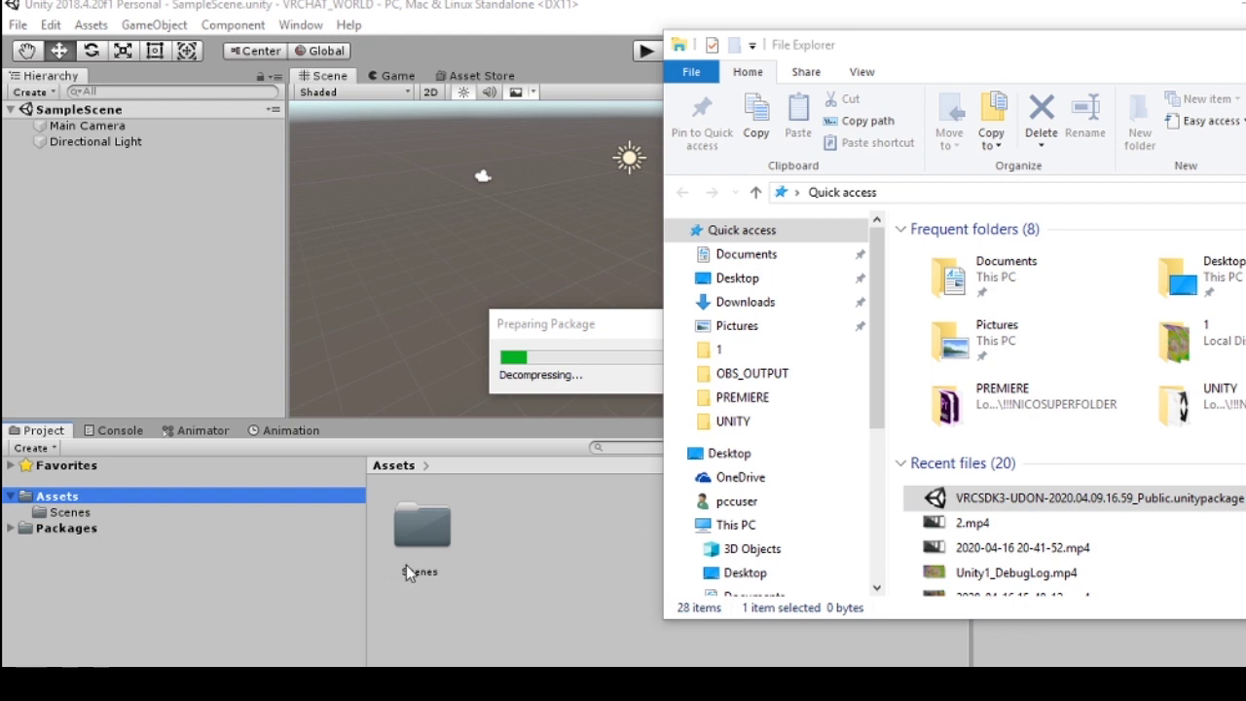
Import all files of the VRChat Udon SDK package into Assets
click(551, 576)
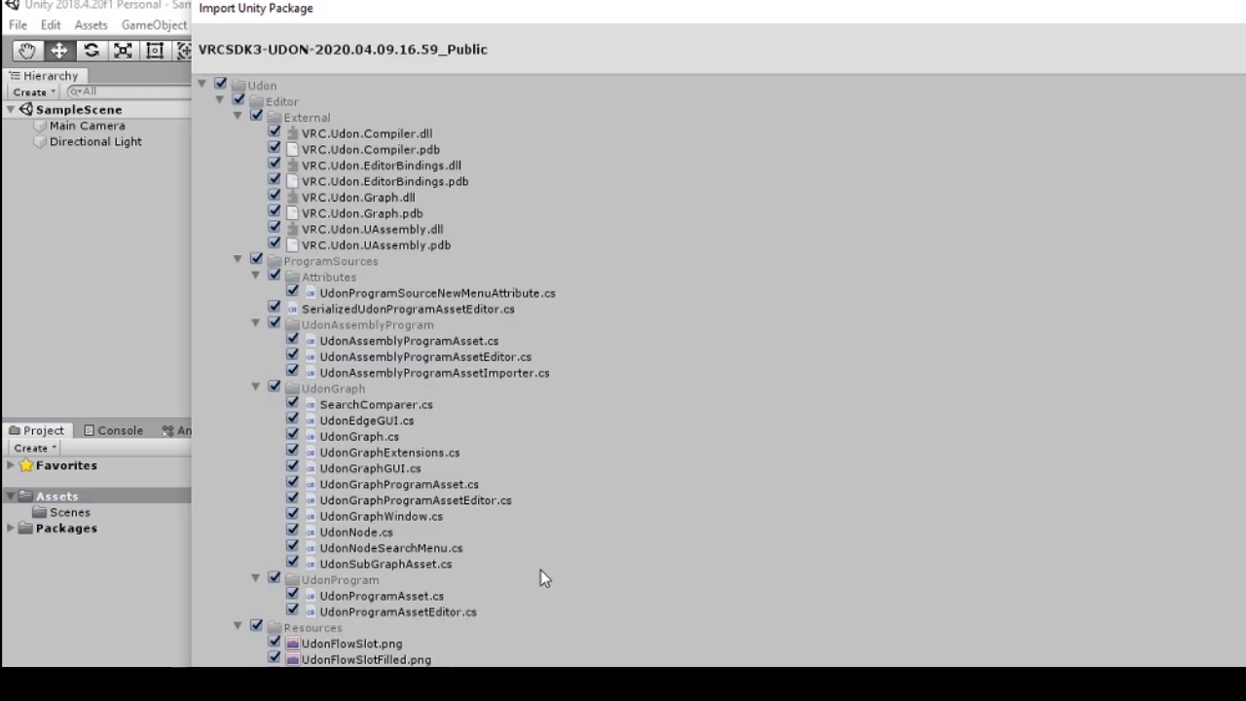
click(1198, 681)
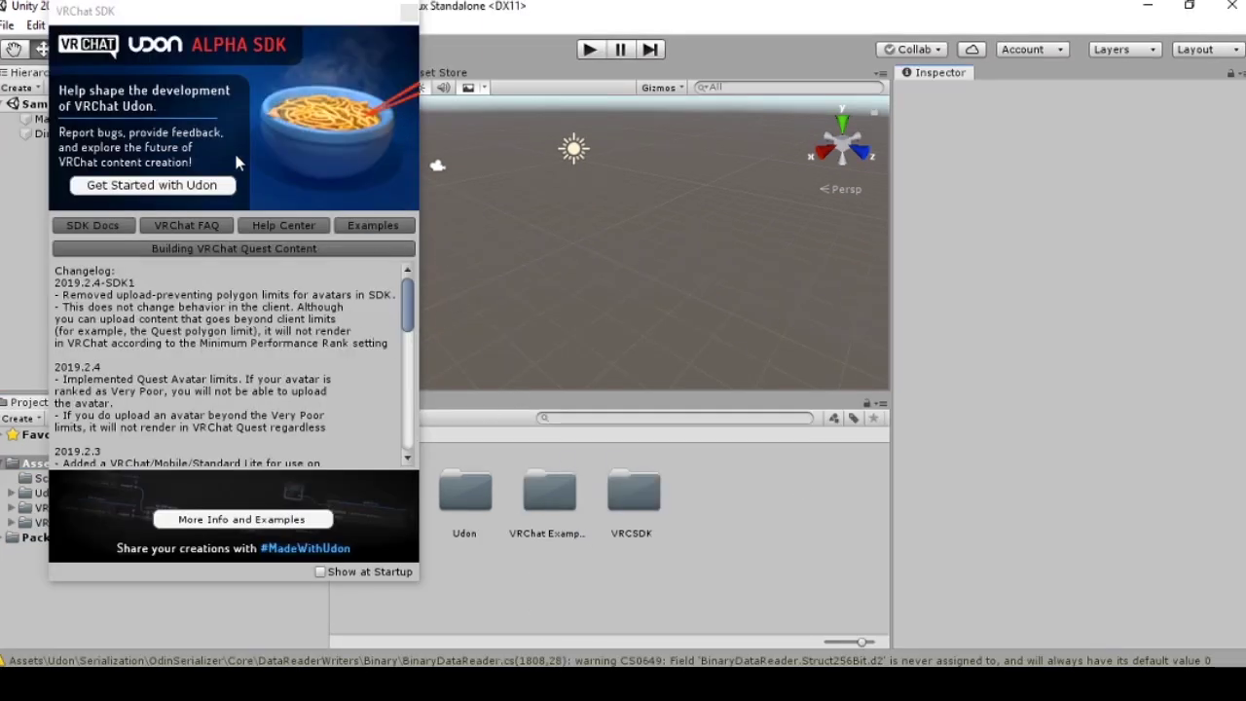
Center the VRChat SDK welcome window, scroll through its changelog, and close it
drag(137, 12, 312, 78)
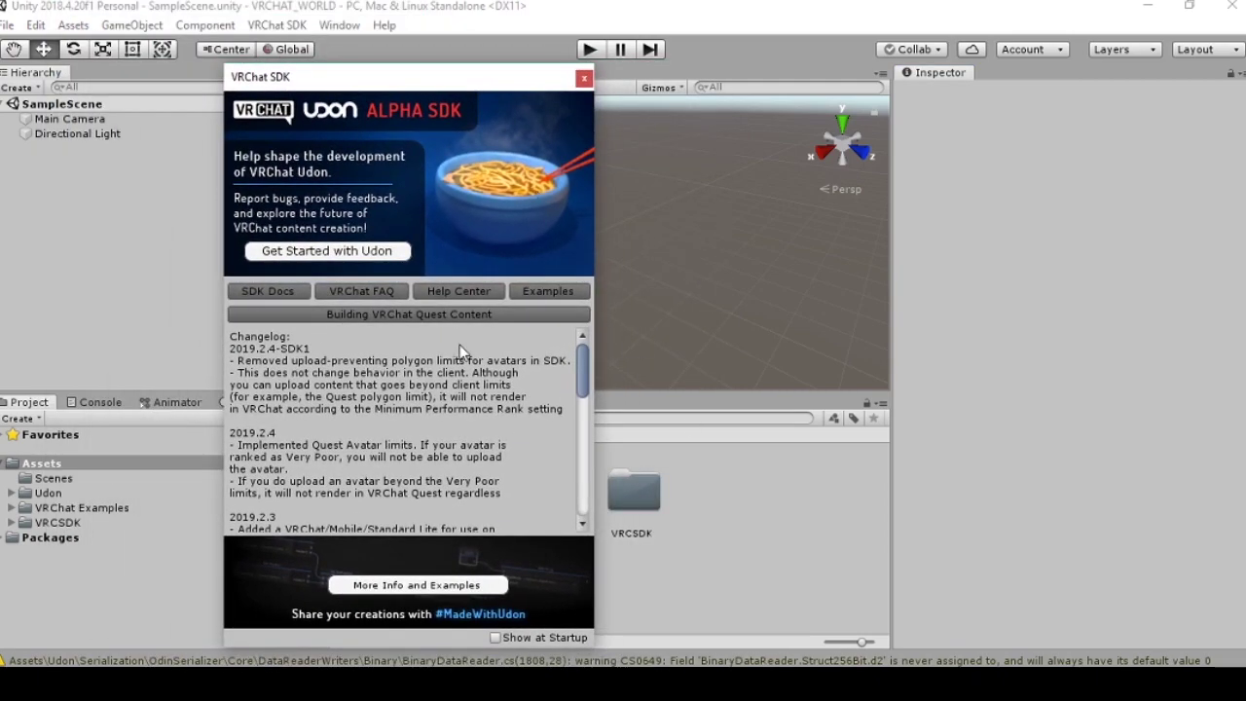
scroll(462, 409, down, 8)
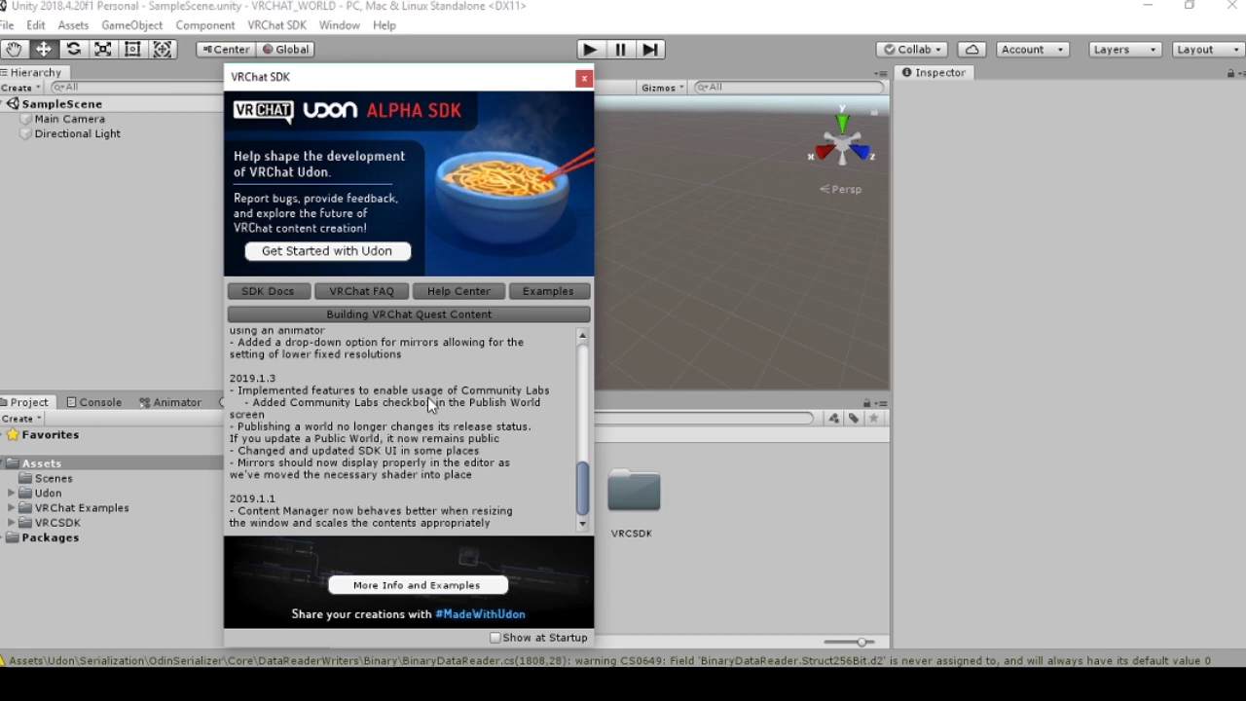
scroll(444, 393, up, 4)
scroll(439, 400, up, 4)
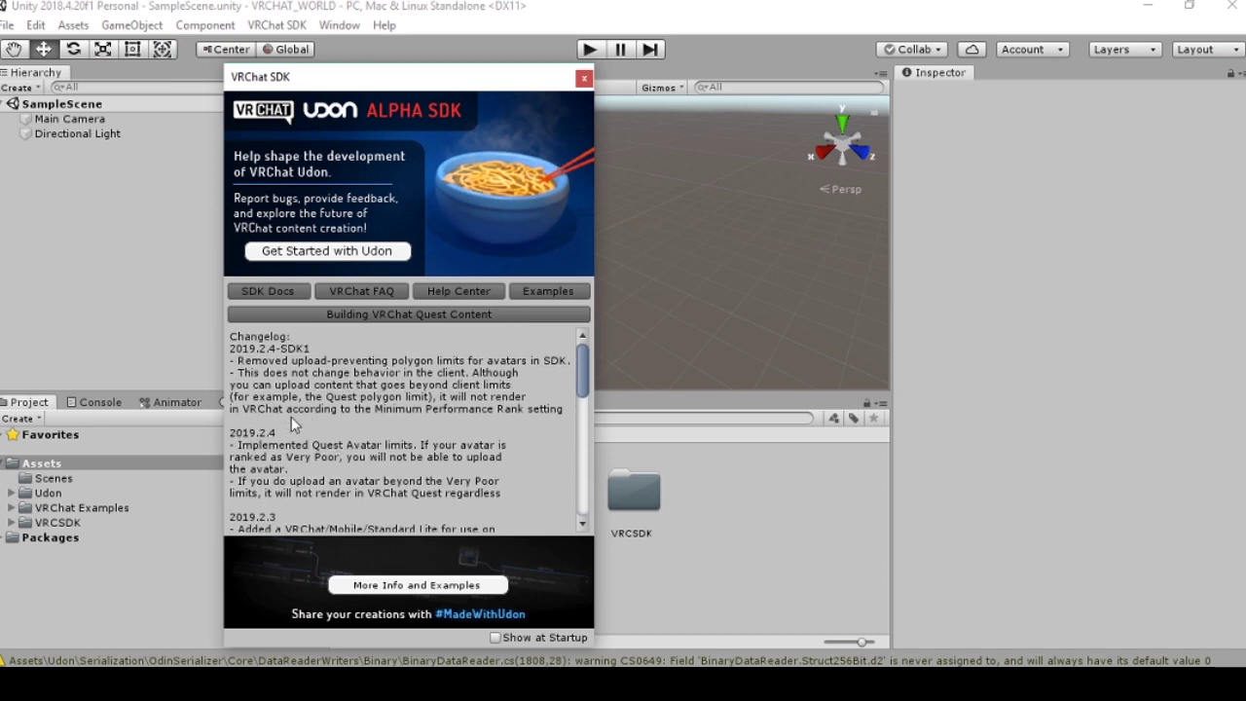
click(585, 79)
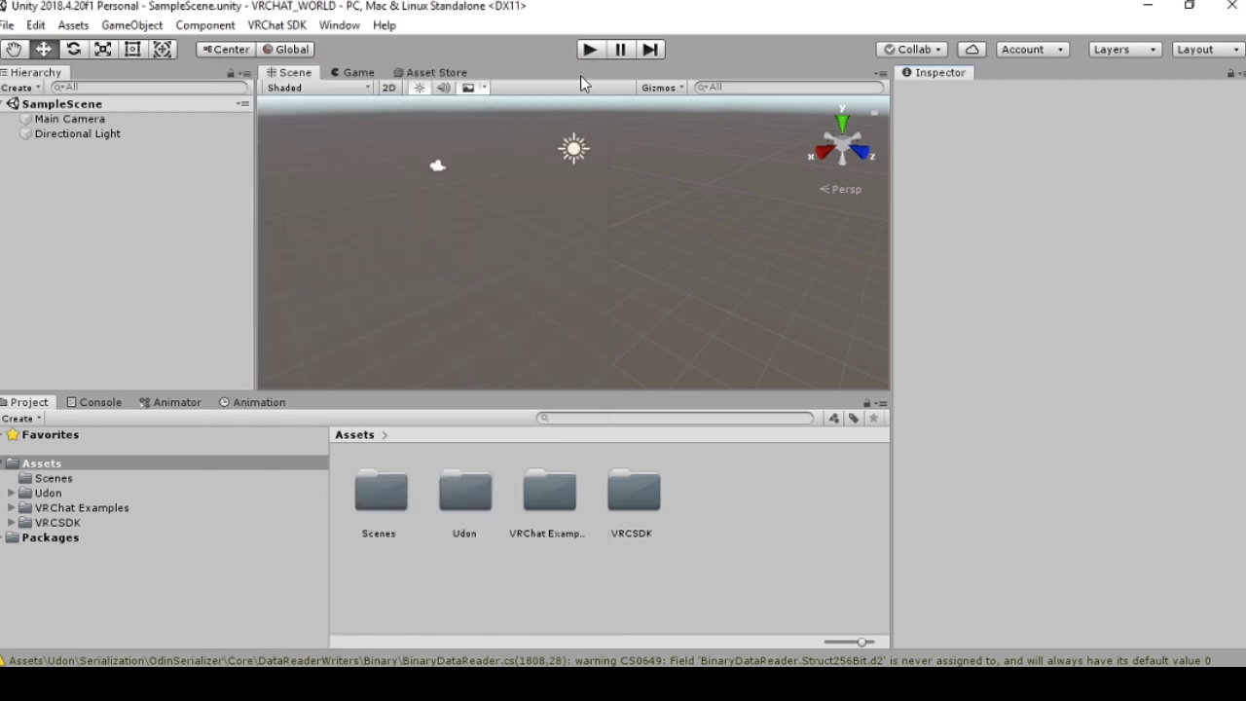
Sign in to VRChat from the VRChat SDK Control Panel, then close the panel
click(267, 27)
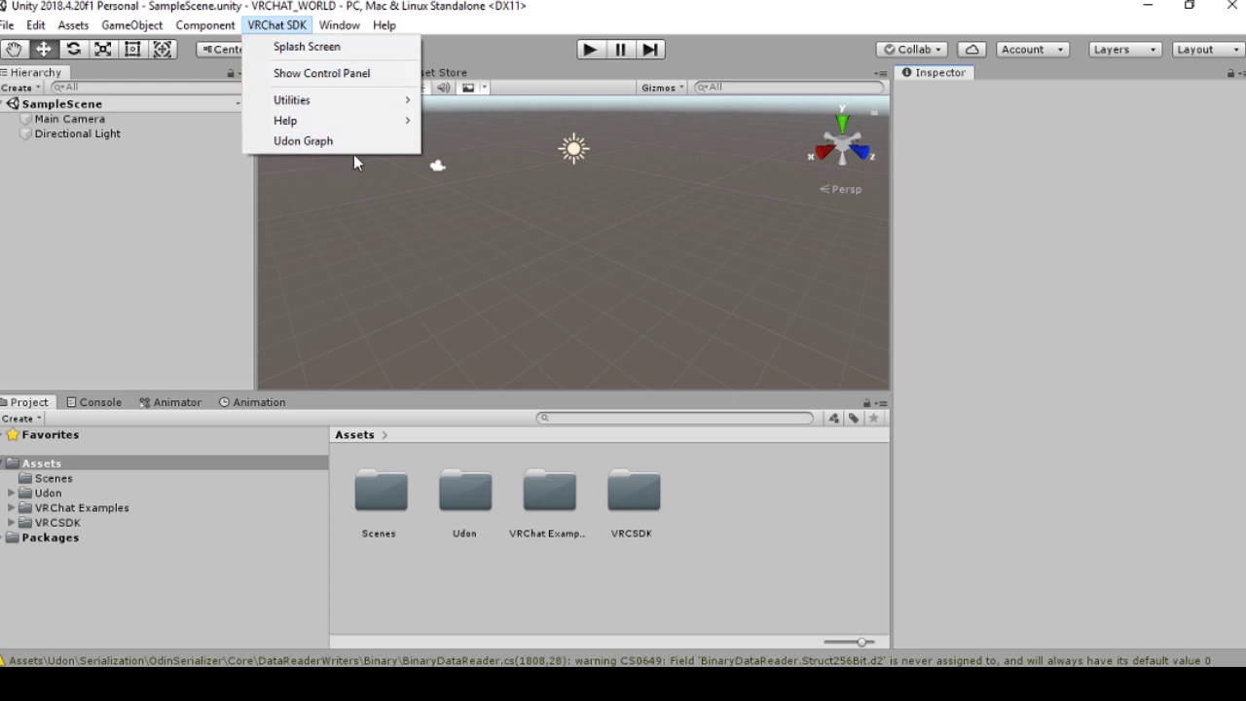
click(310, 86)
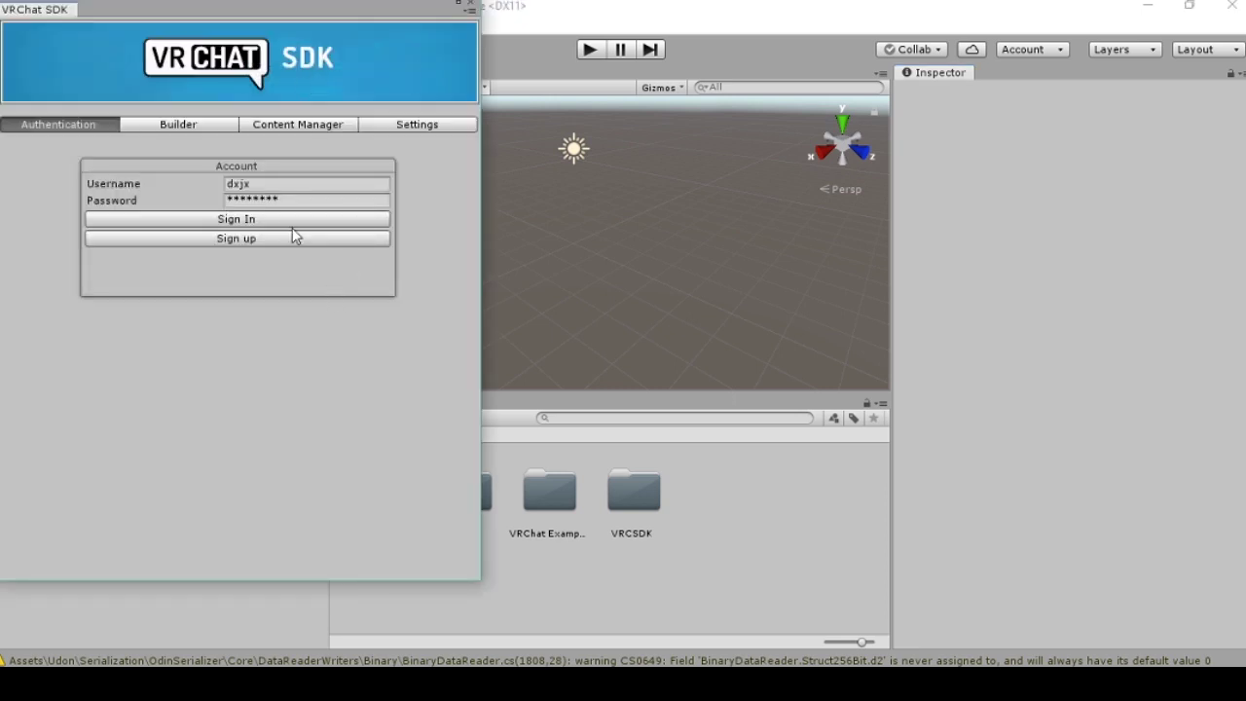
drag(219, 8, 566, 59)
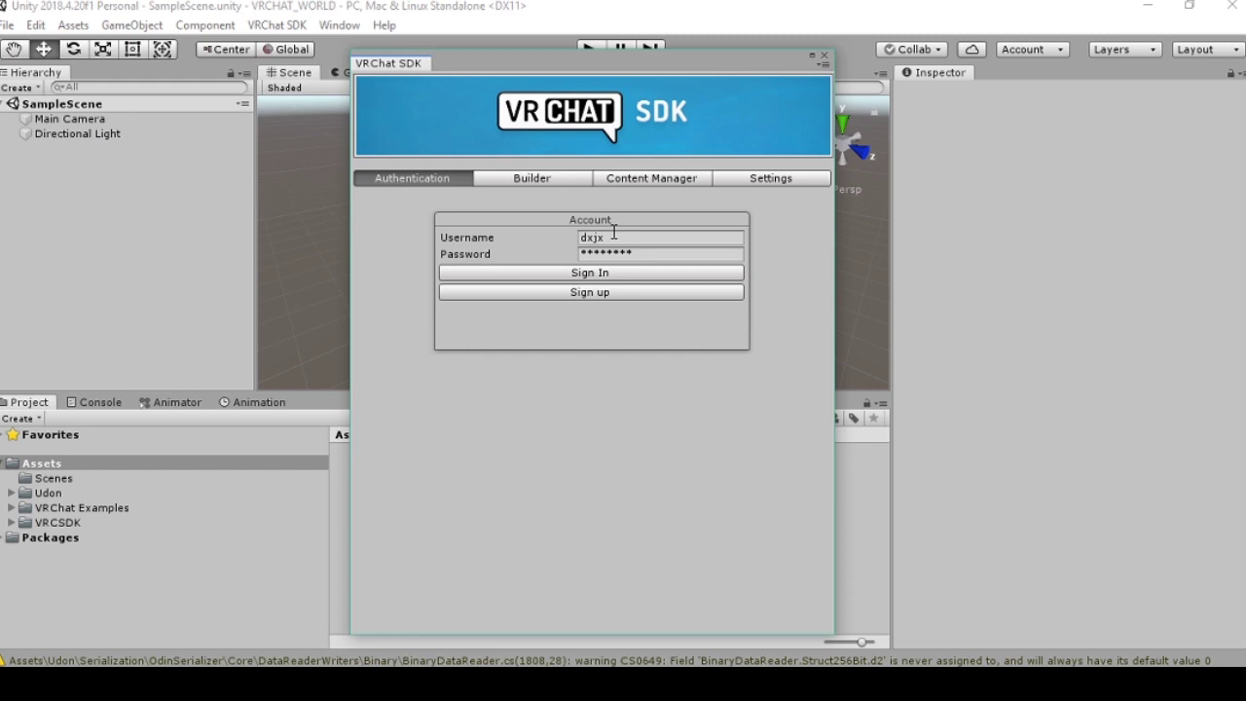
click(550, 273)
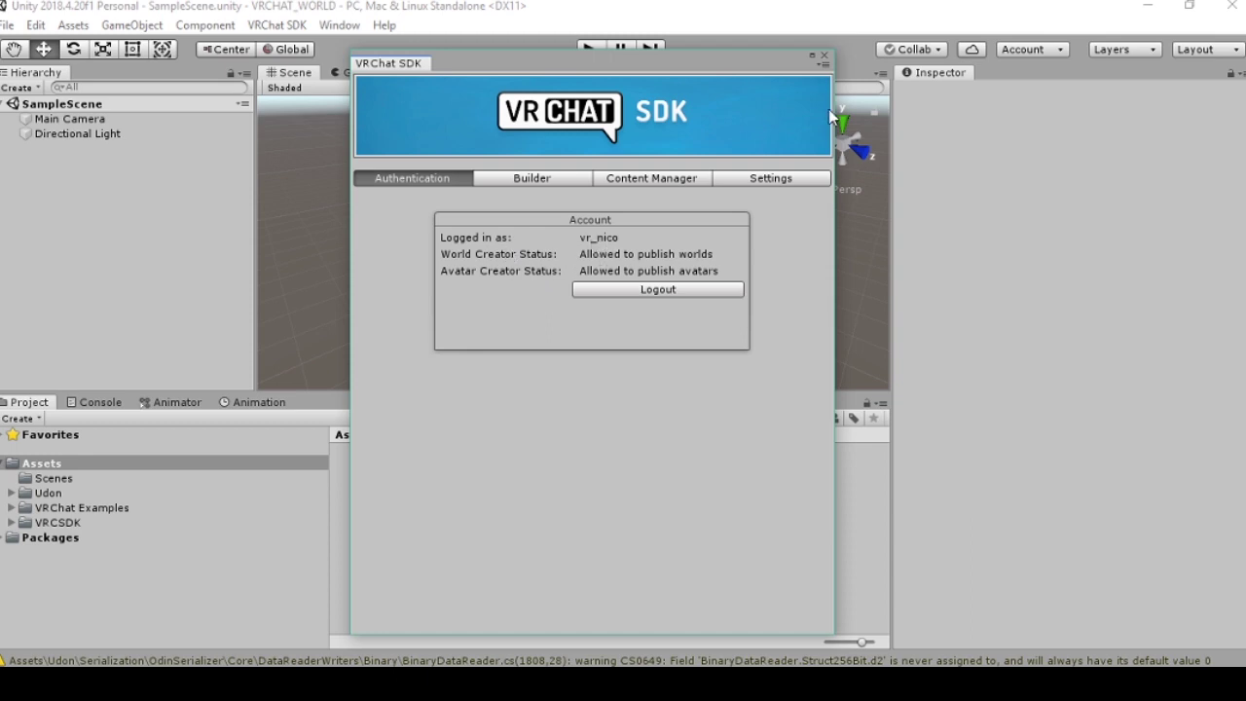
click(823, 58)
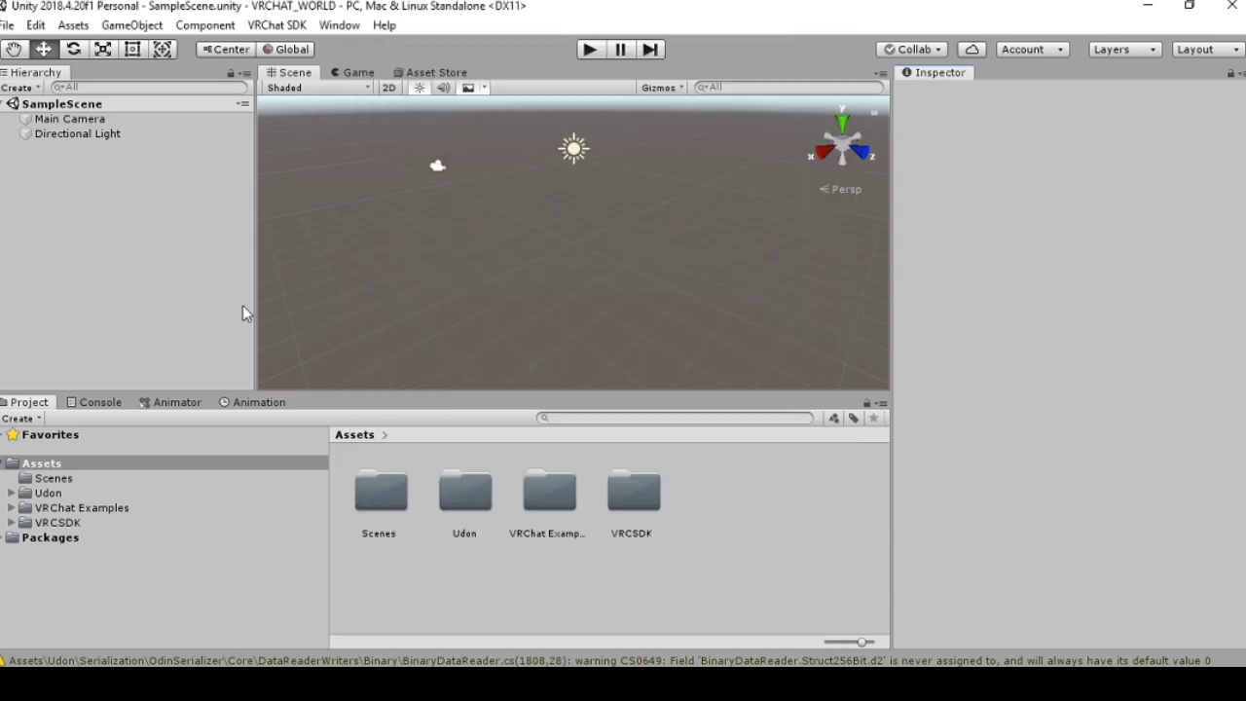
Add a Plane 3D object to SampleScene at position 0,0,0 as the world floor
scroll(579, 346, down, 2)
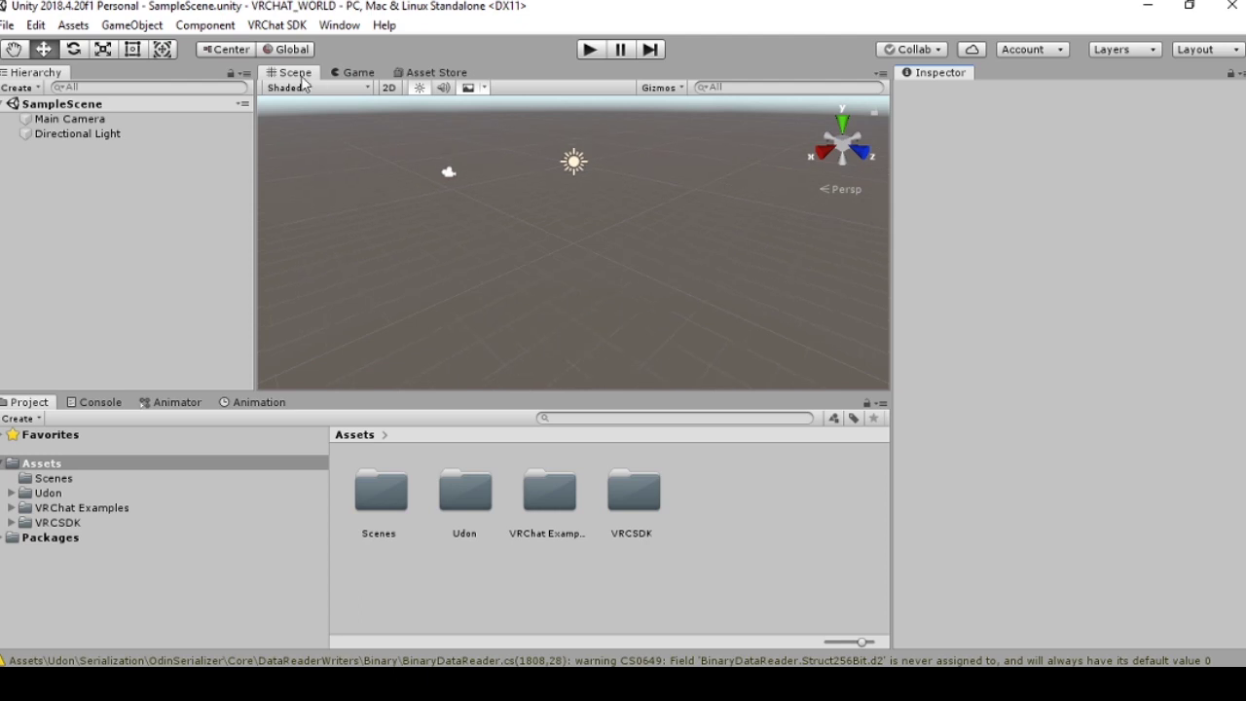
click(137, 30)
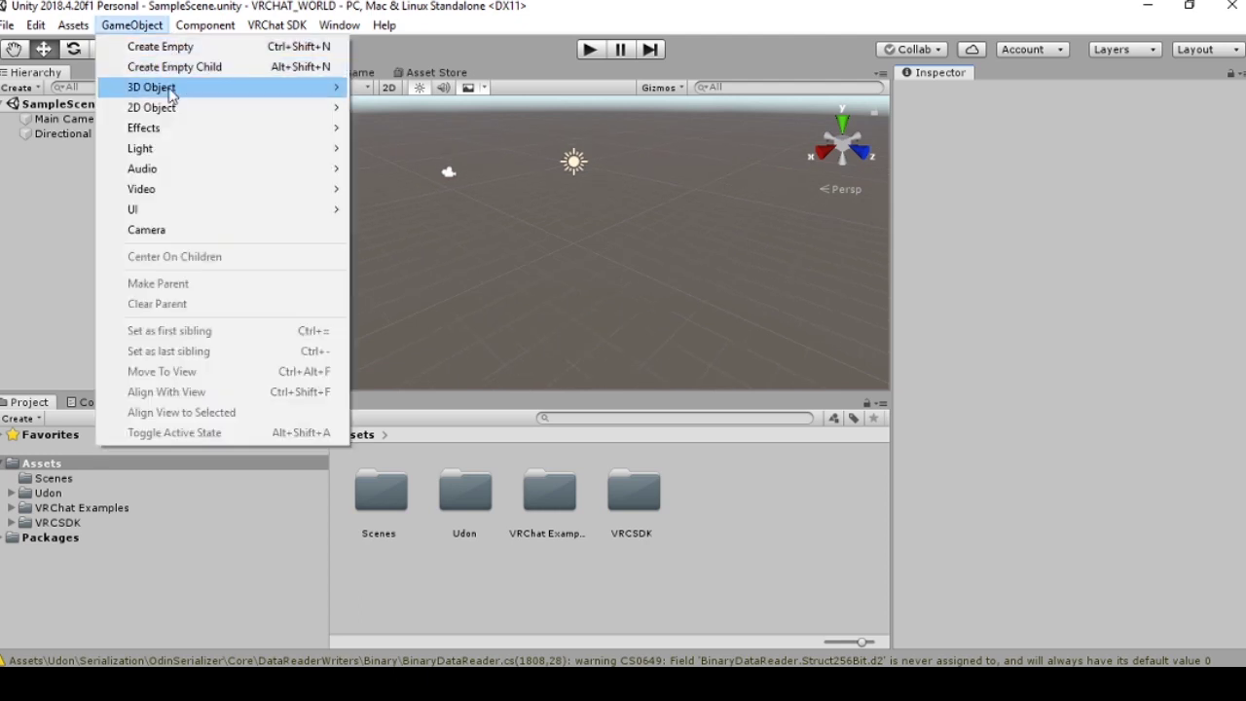
mouse_move(171, 90)
click(393, 170)
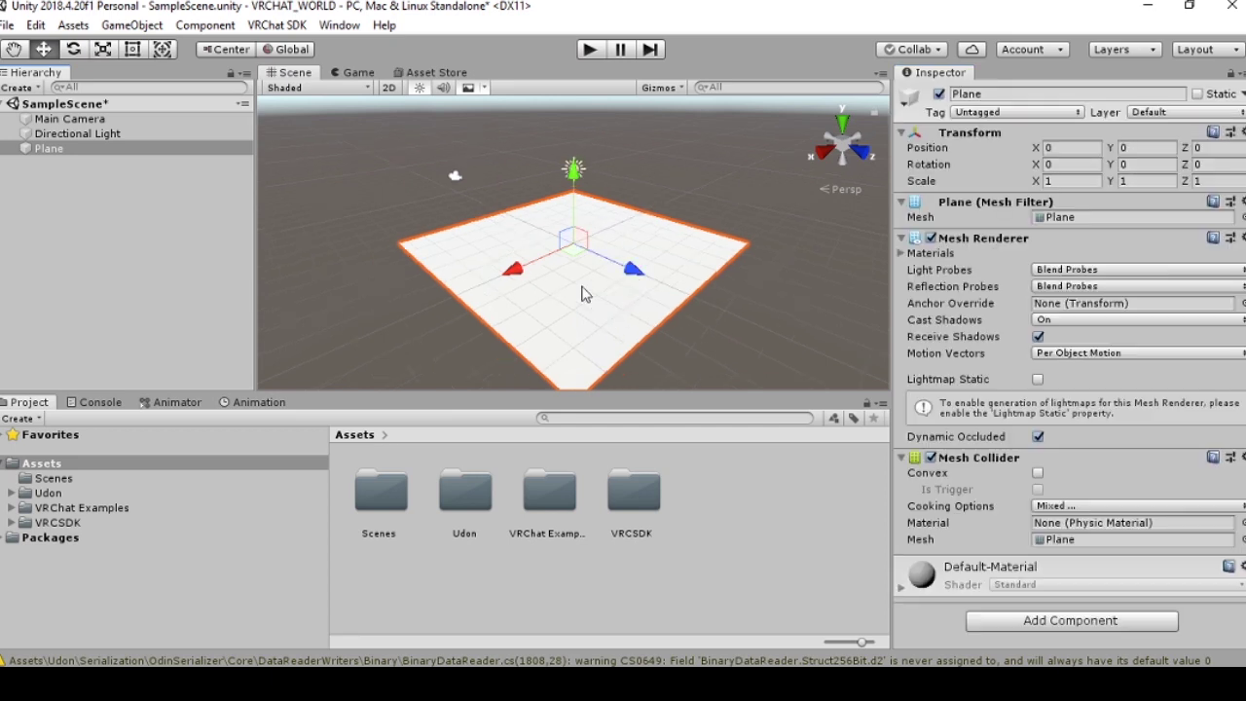
scroll(582, 269, up, 1)
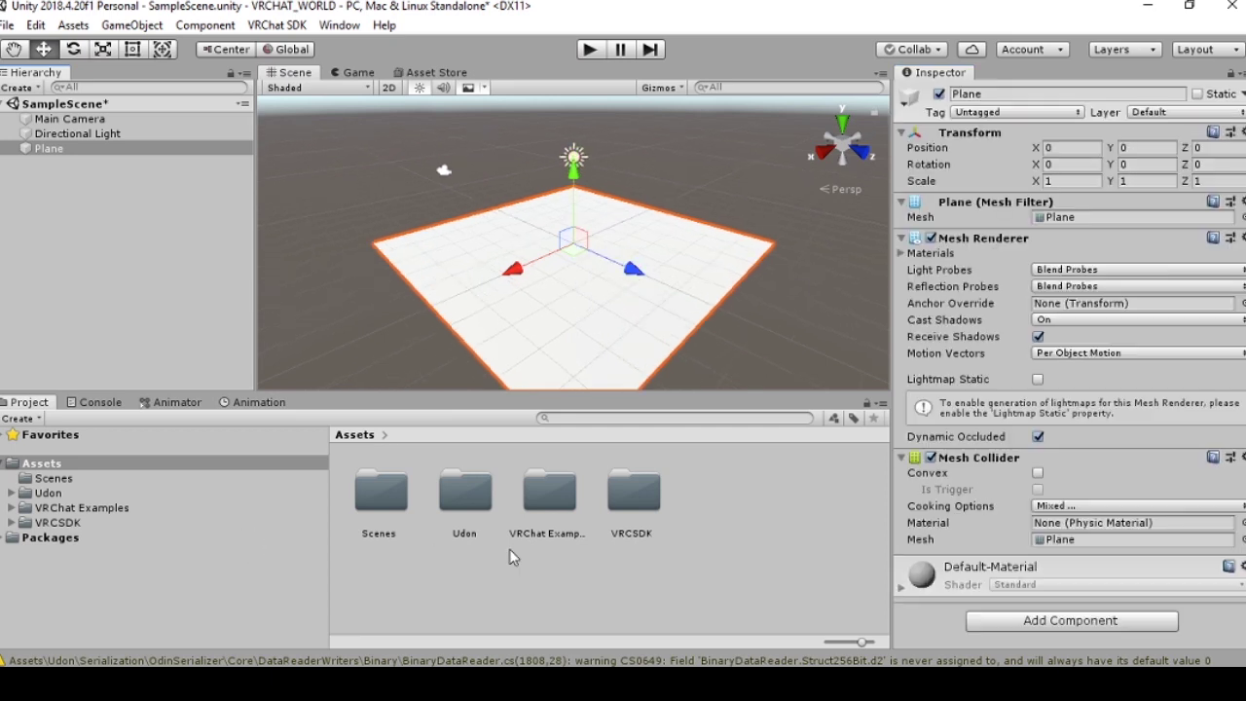
Create a New Material asset in Assets and apply it to the Plane
scroll(552, 270, down, 1)
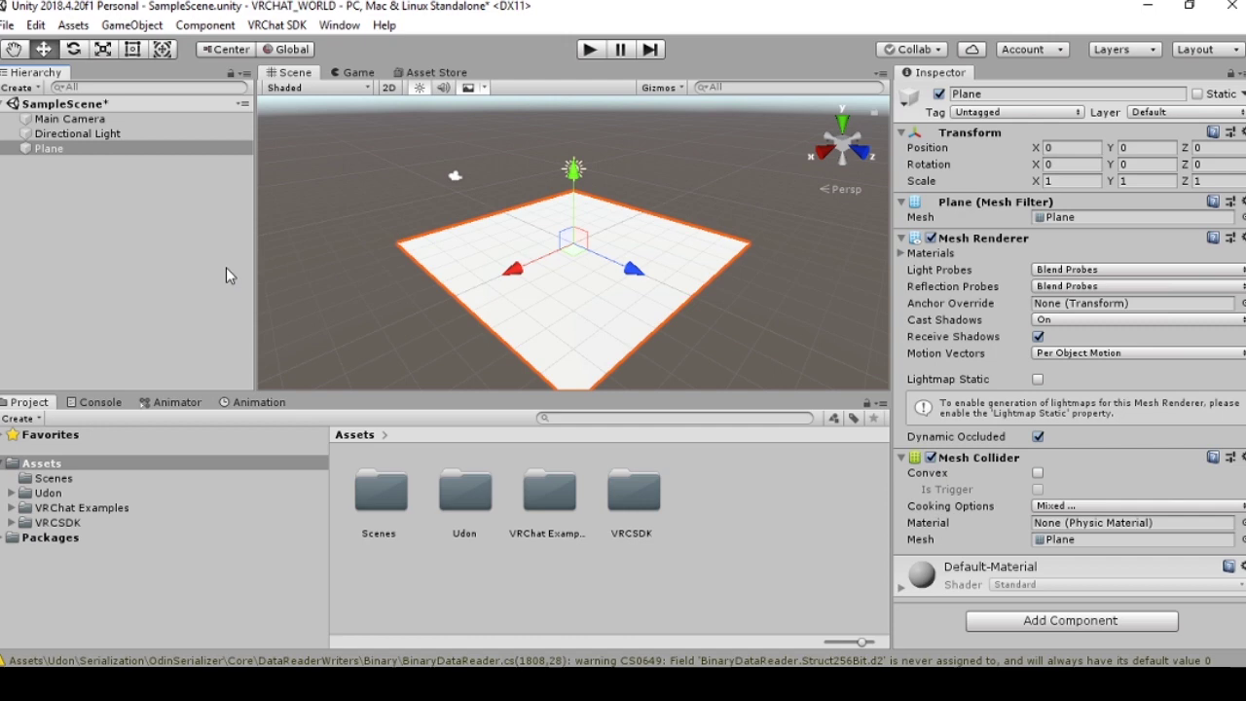
click(488, 565)
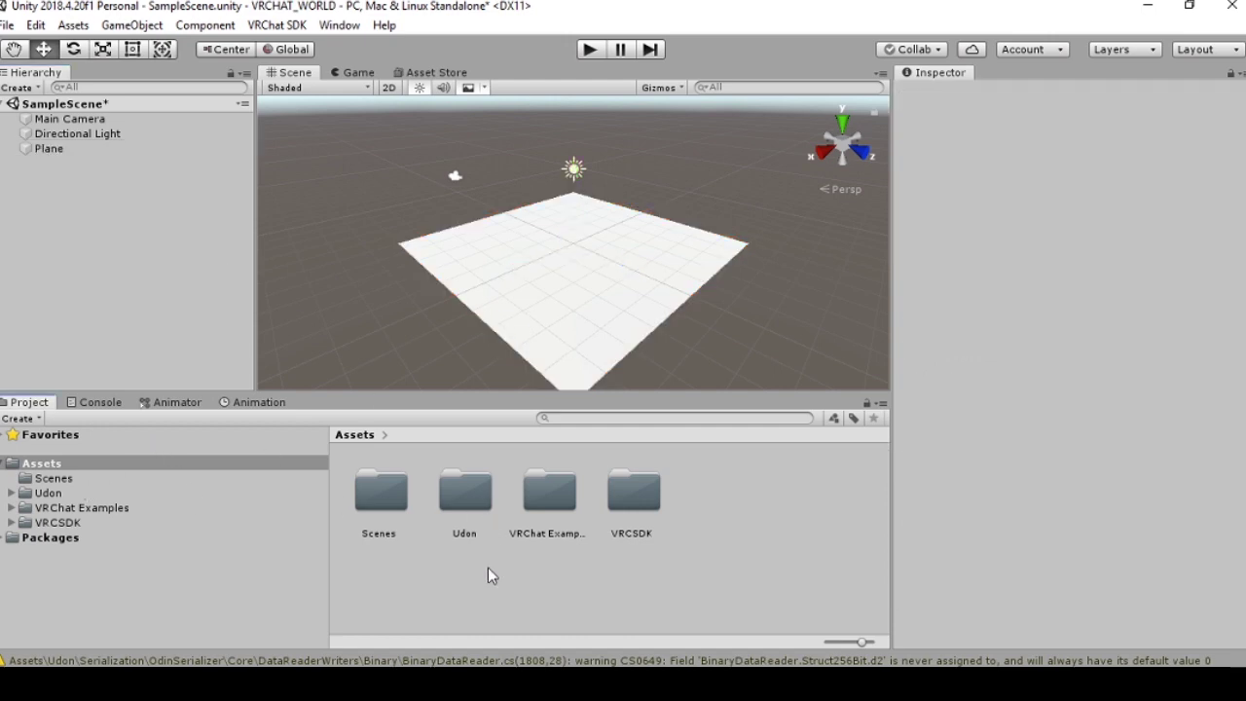
right_click(486, 568)
mouse_move(557, 141)
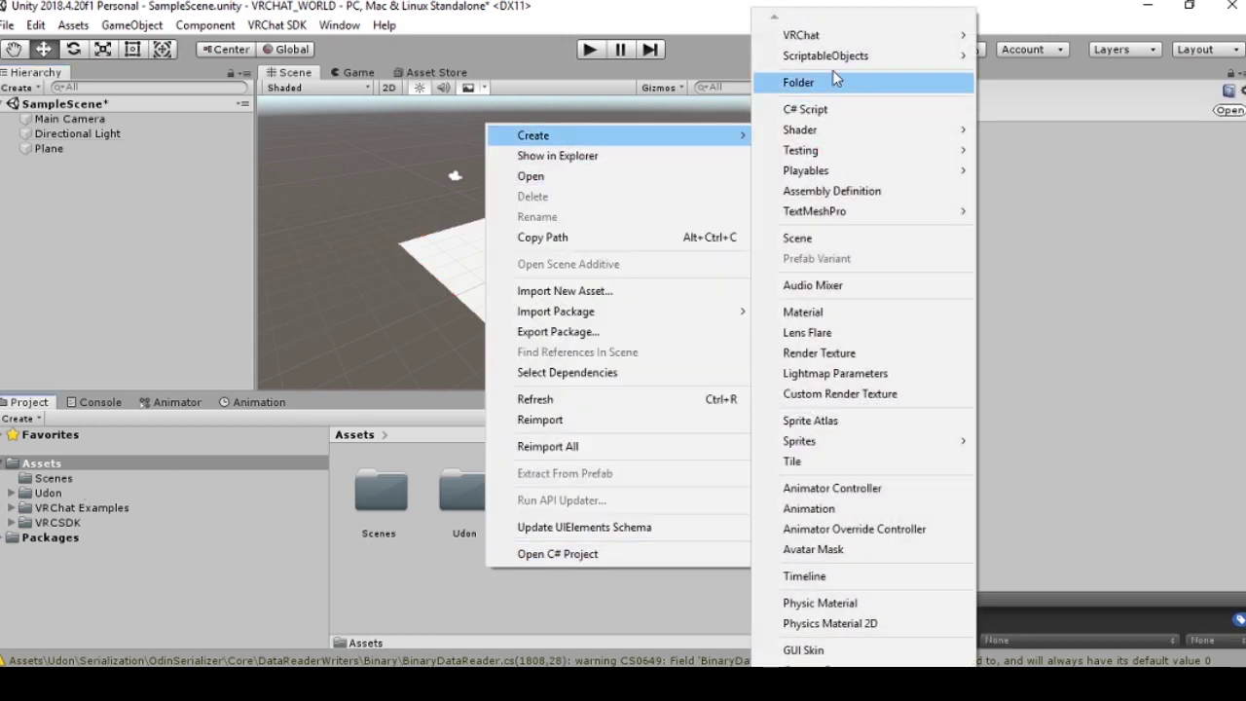
click(802, 312)
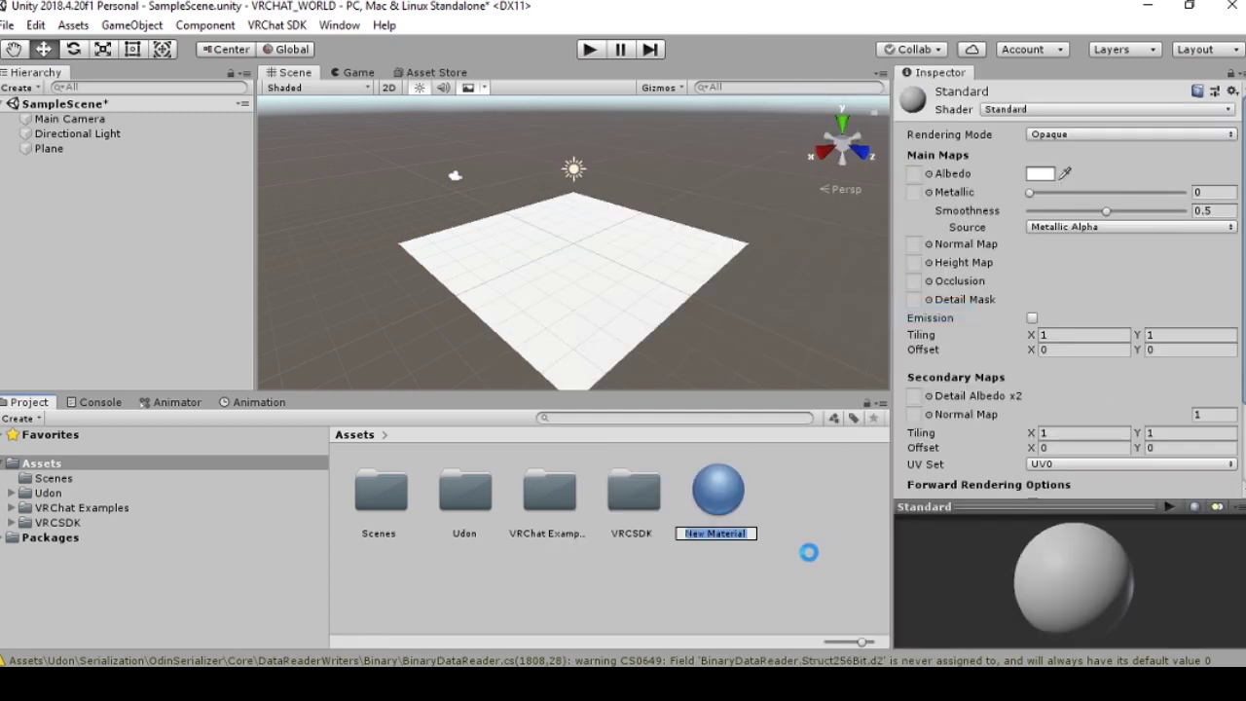
key(Return)
scroll(1097, 347, down, 3)
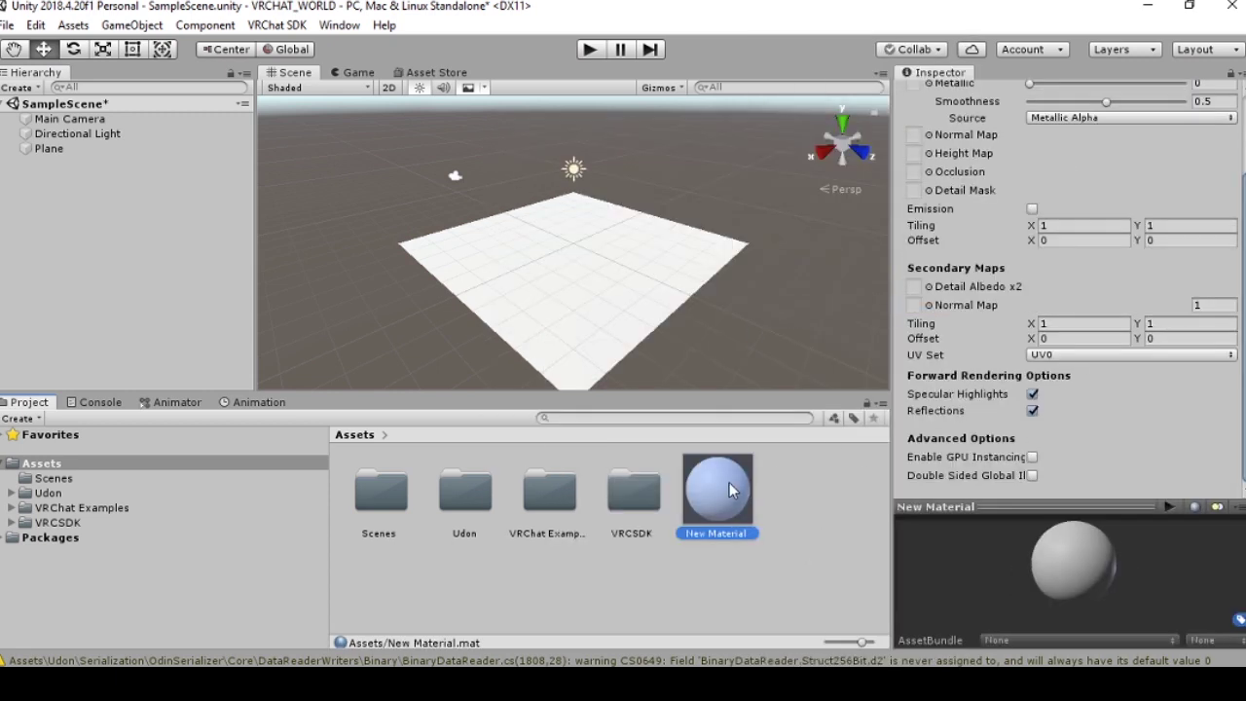
drag(730, 482, 684, 366)
click(717, 491)
Set the Plane material's Albedo colour to green (5AC16B)
click(50, 136)
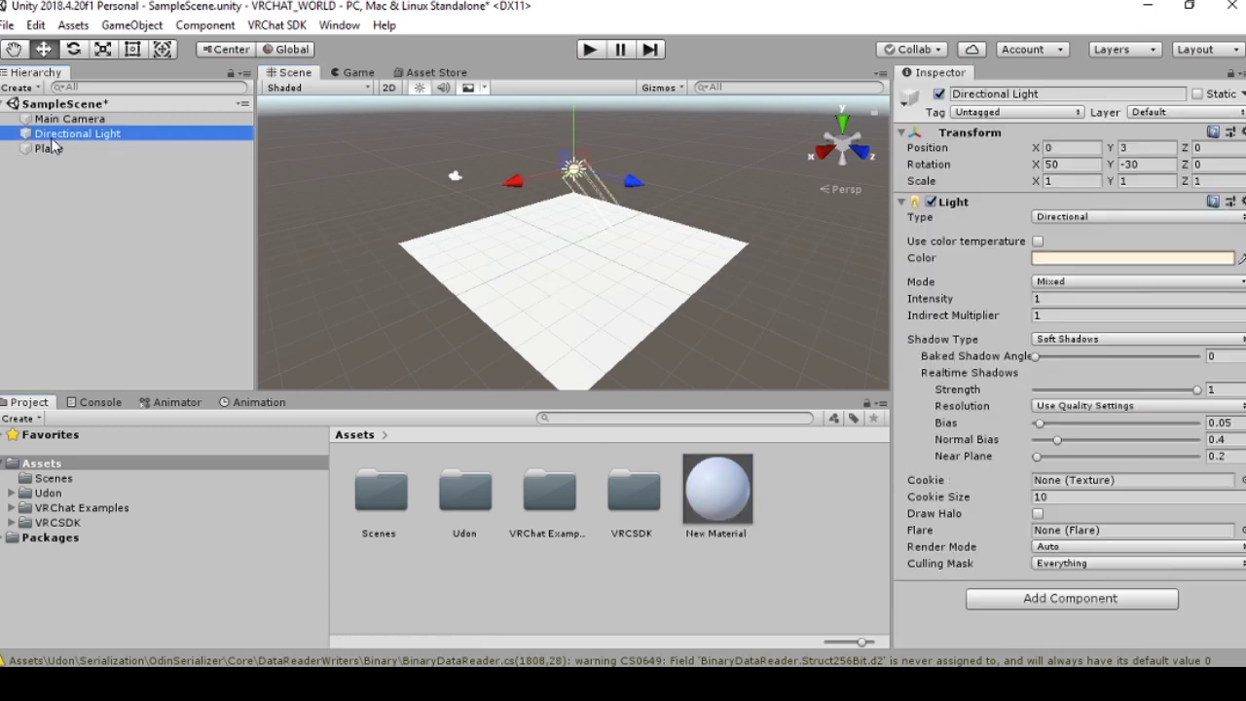
click(49, 146)
click(901, 588)
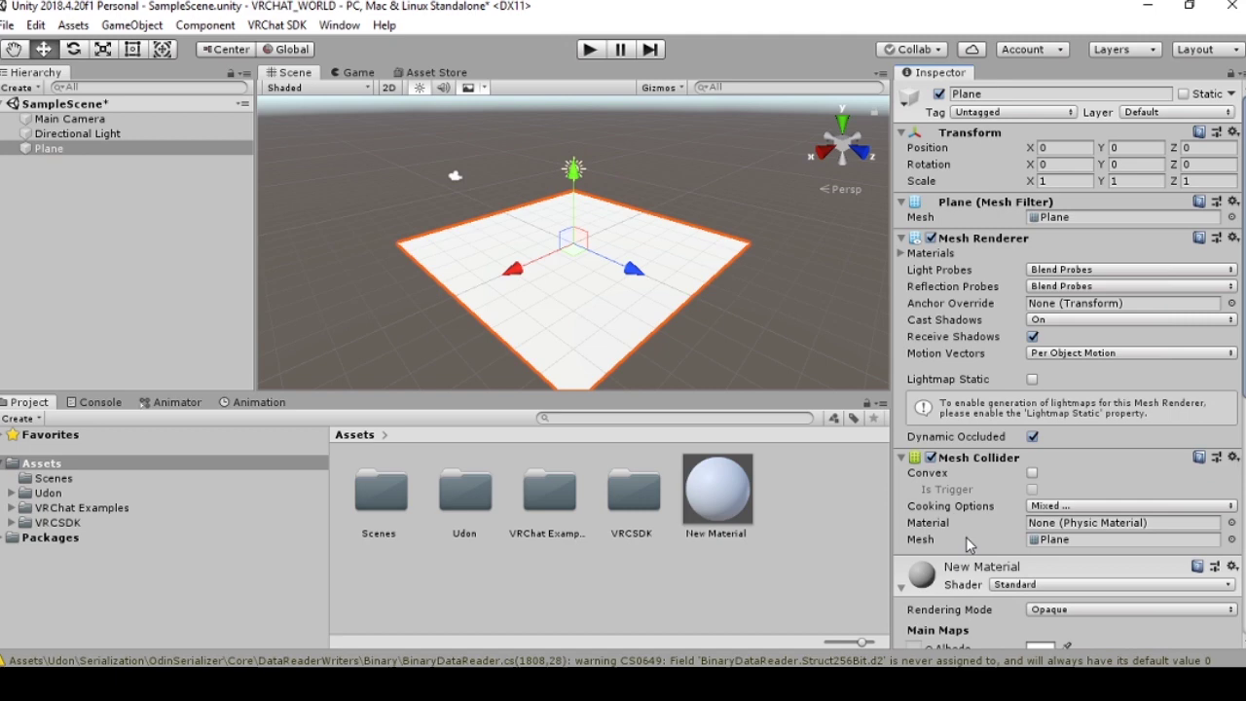
scroll(966, 542, down, 5)
click(1040, 370)
click(619, 351)
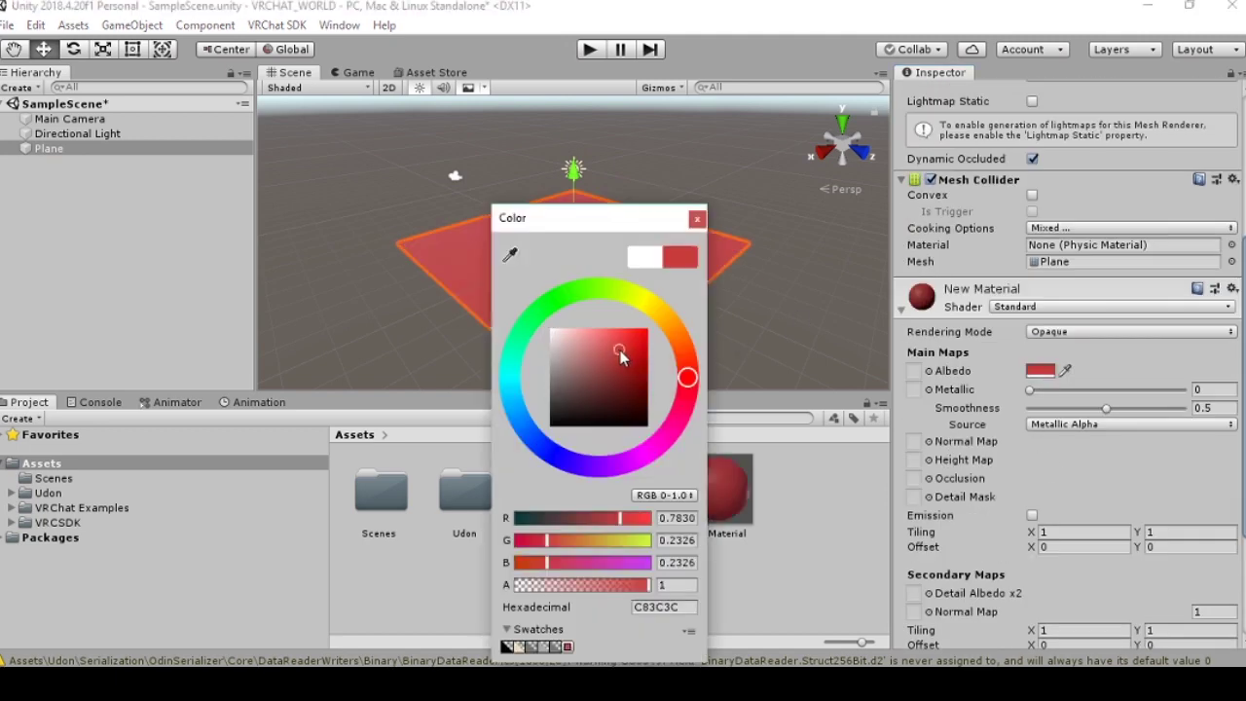
mouse_move(619, 353)
mouse_down()
mouse_move(585, 347)
mouse_move(603, 353)
mouse_up()
click(542, 309)
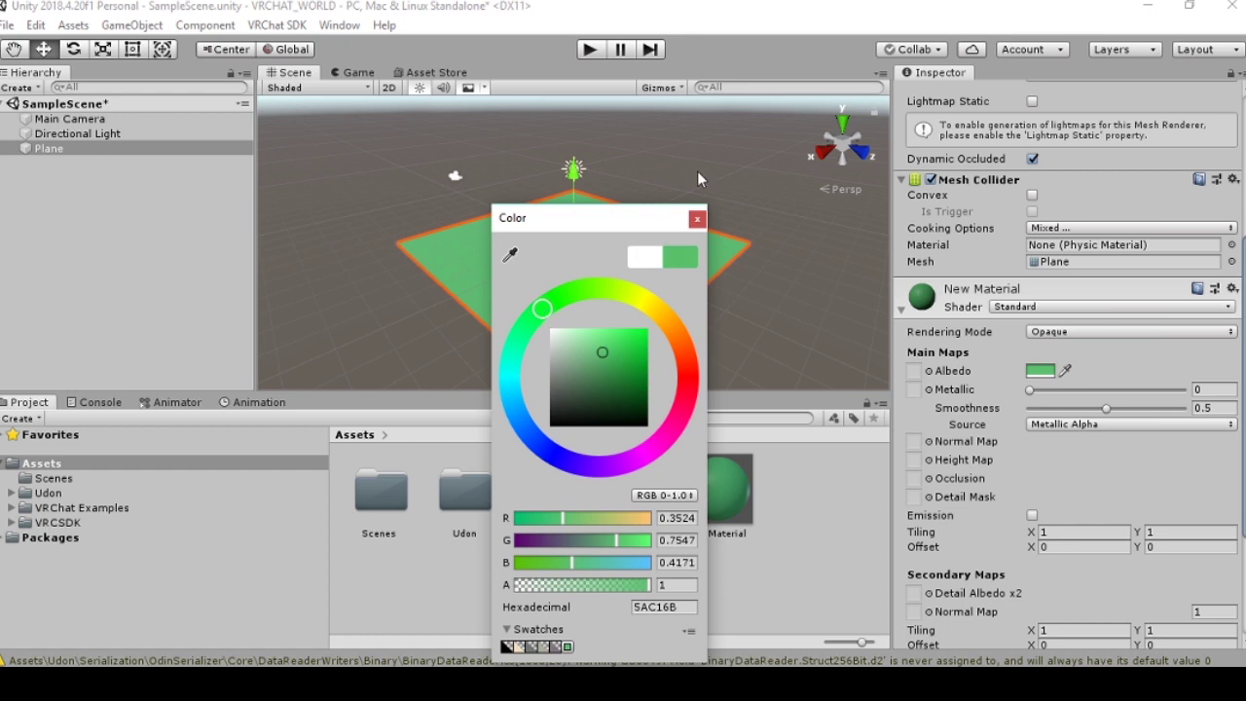
click(698, 218)
click(771, 188)
scroll(663, 219, up, 3)
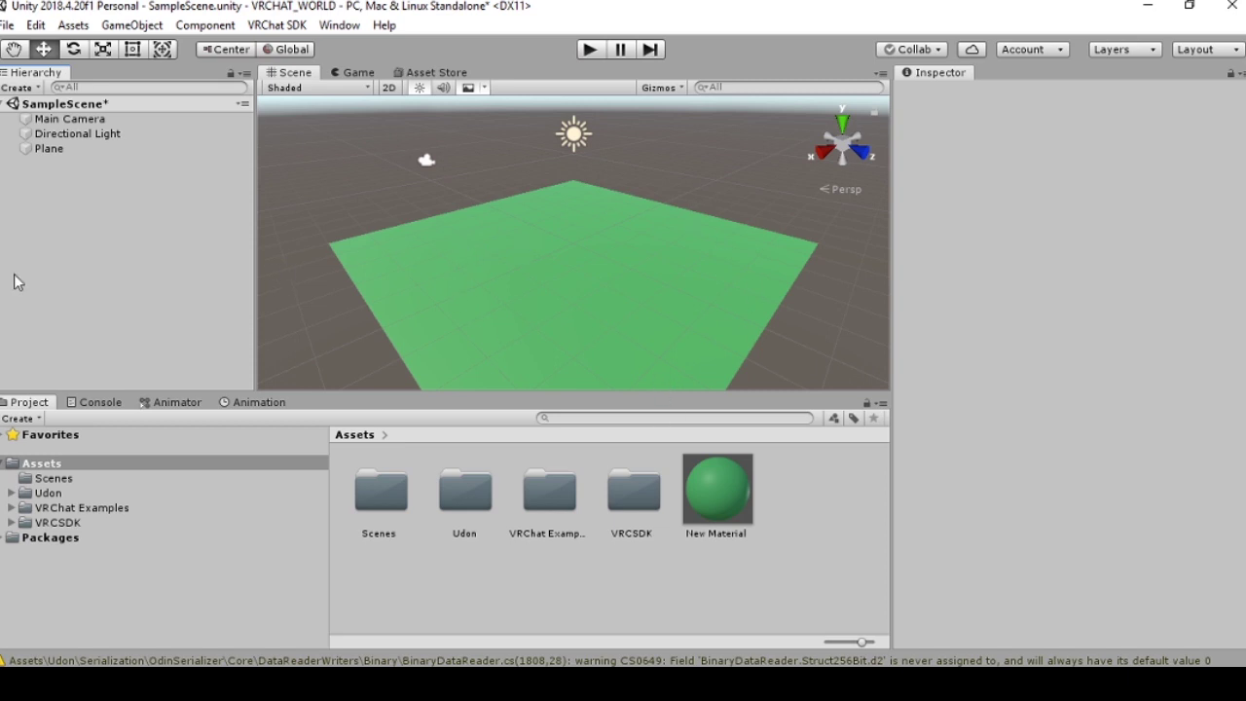
Create an empty GameObject and add a VRC Scene Descriptor component via a 'VRC' search
right_click(86, 269)
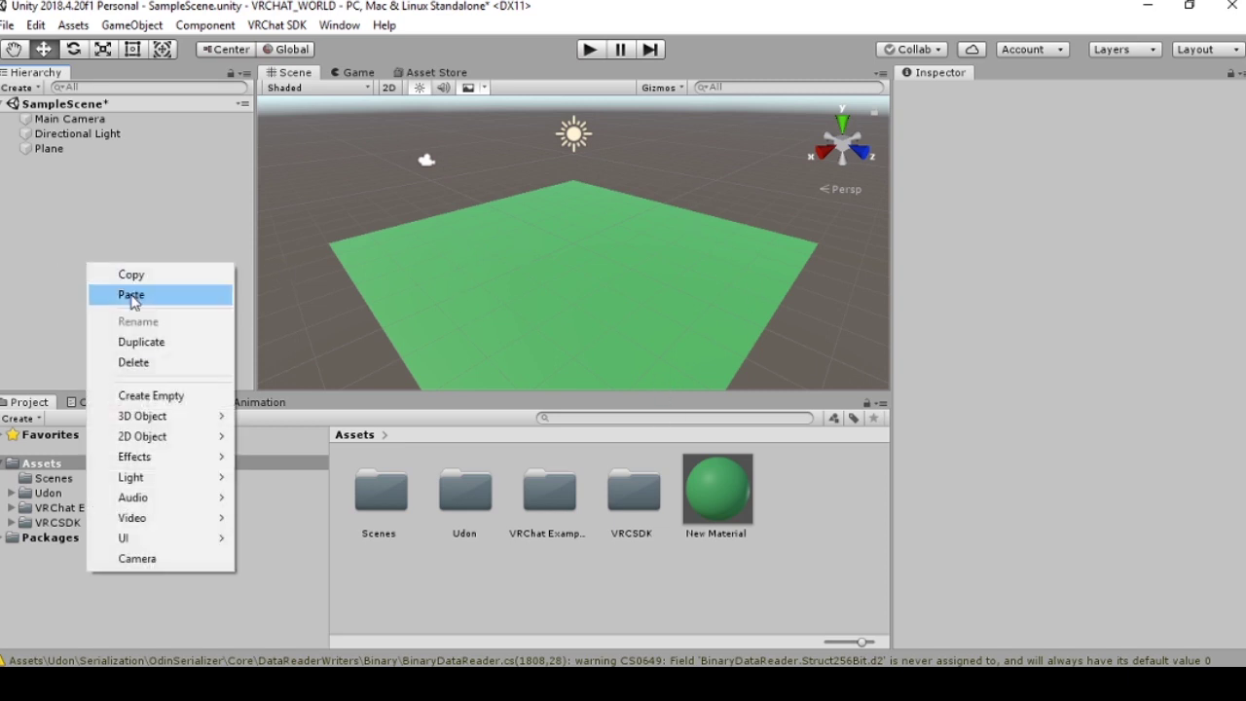
click(184, 399)
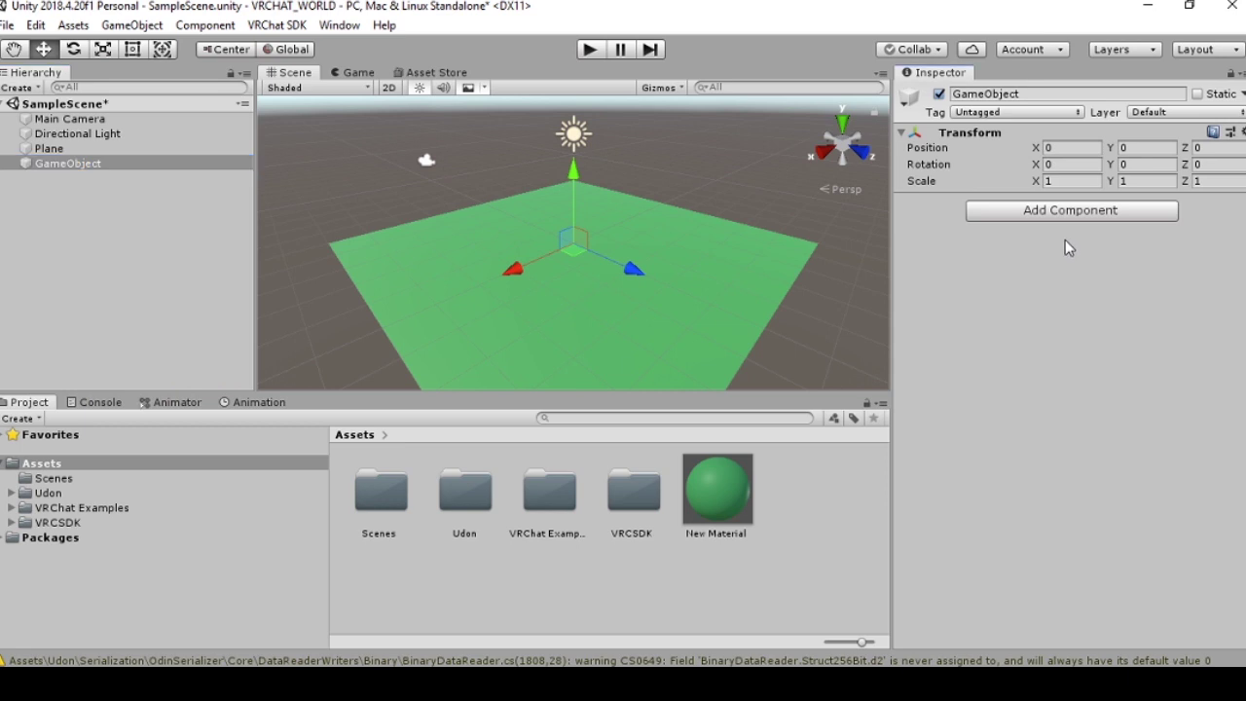
click(1059, 212)
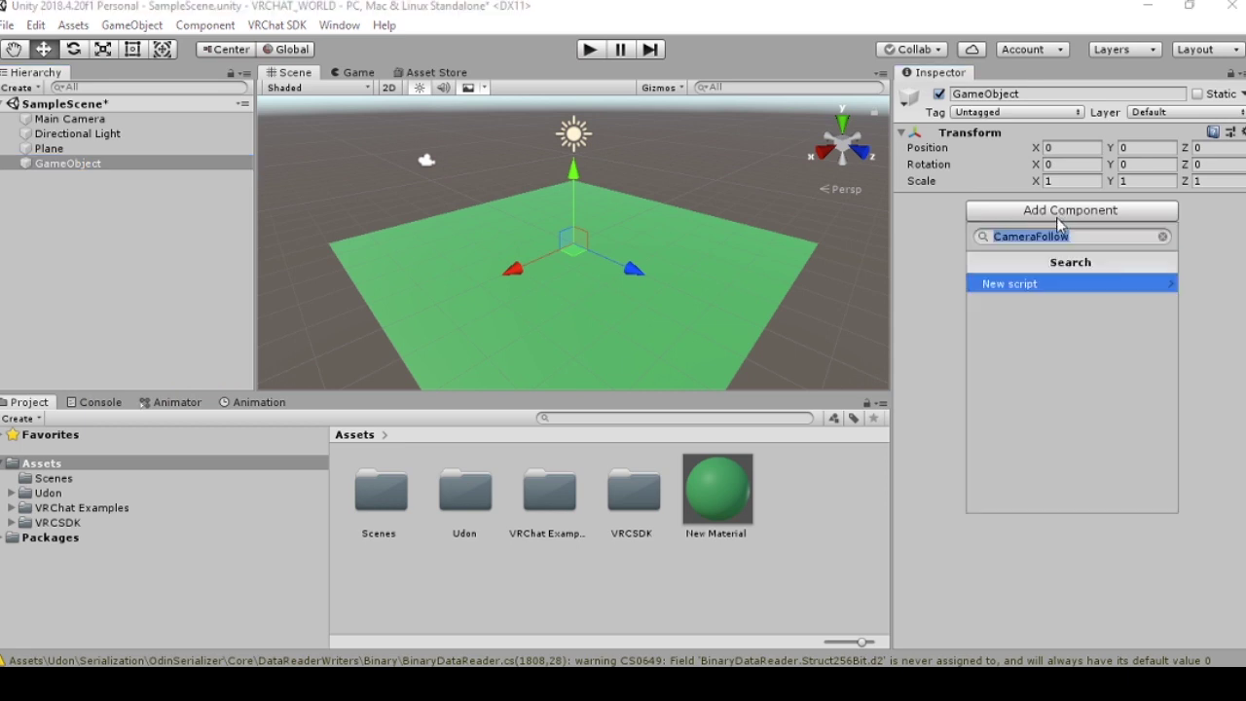
key(BackSpace)
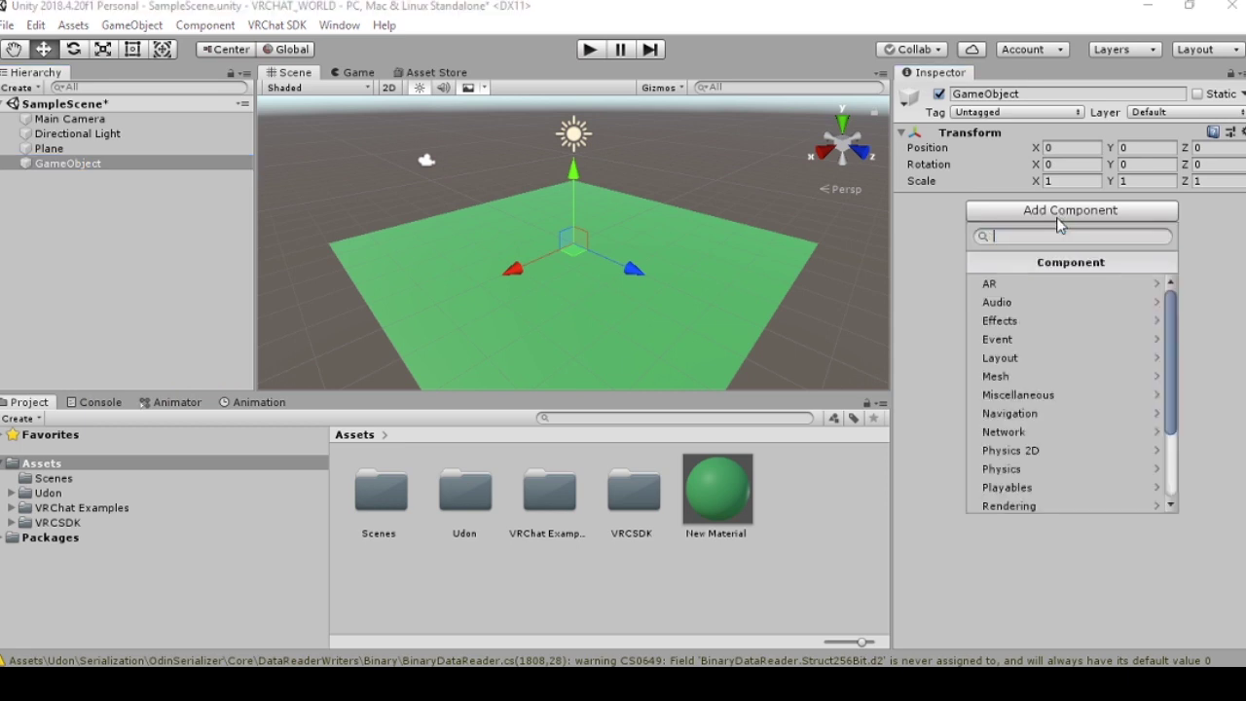
text(VRC_S)
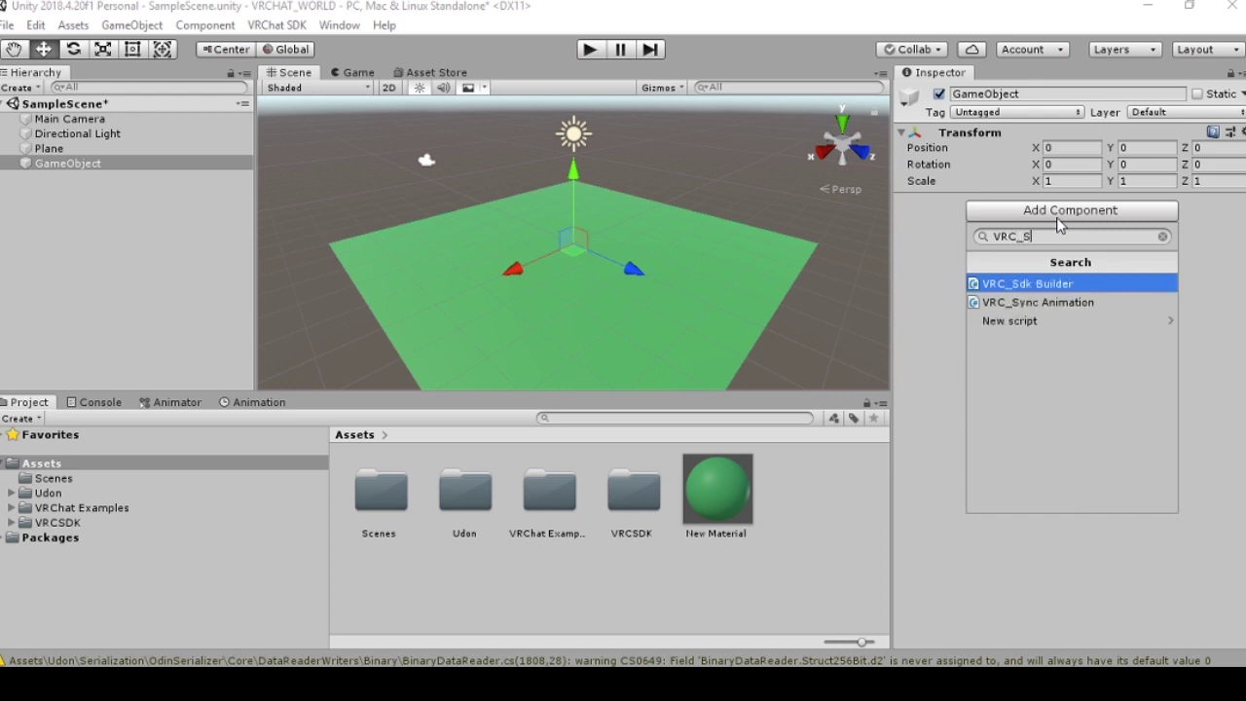
text(c)
key(BackSpace)
key(BackSpace)
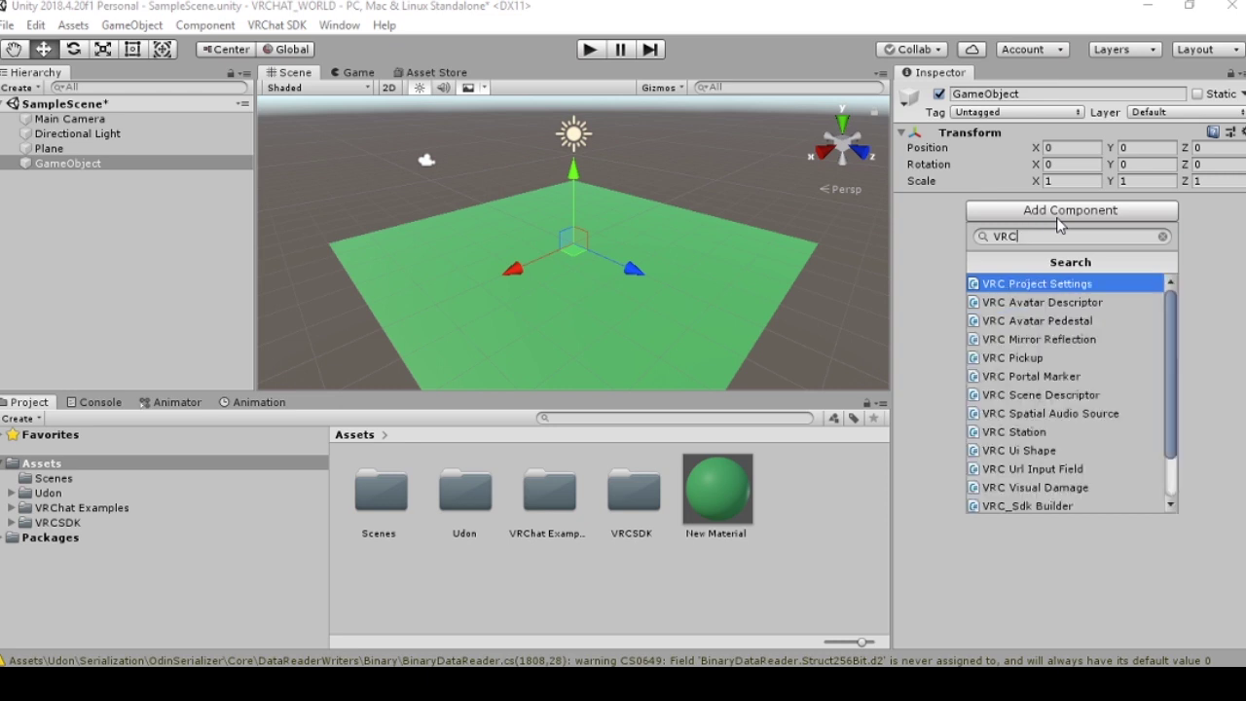
click(1042, 399)
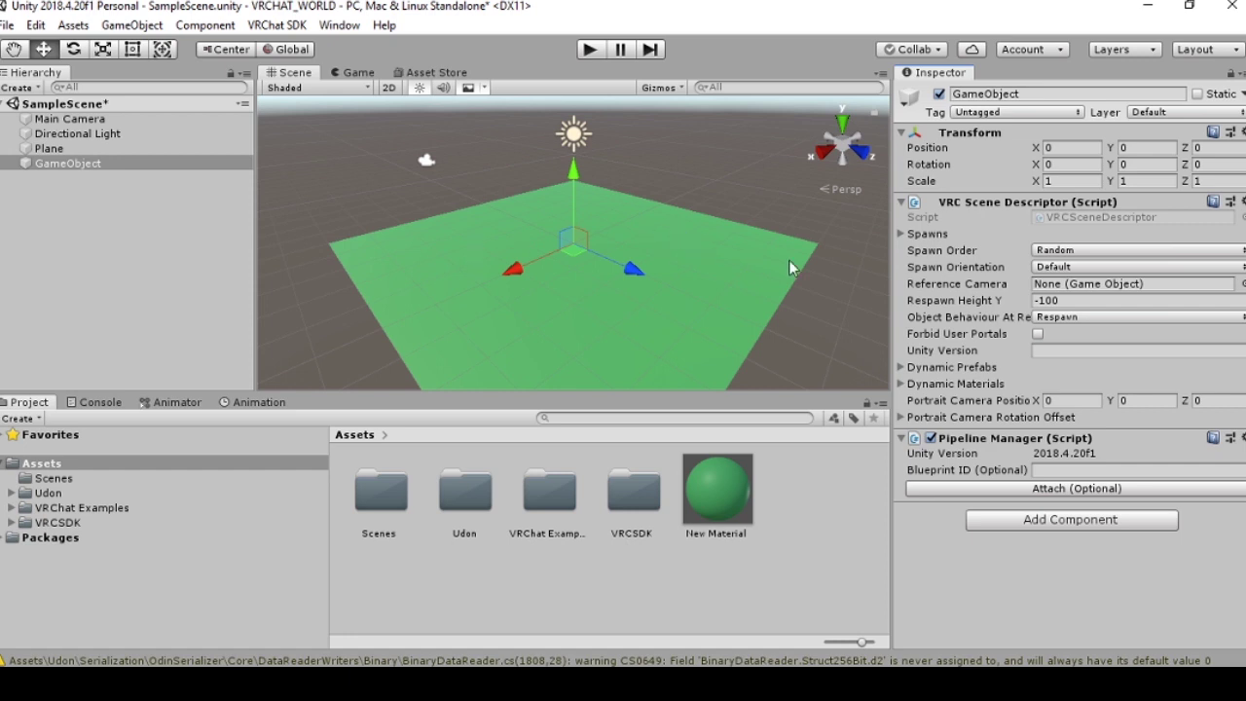
Set the Scene Descriptor's Spawns list size to 1
click(902, 235)
click(1039, 250)
text(1)
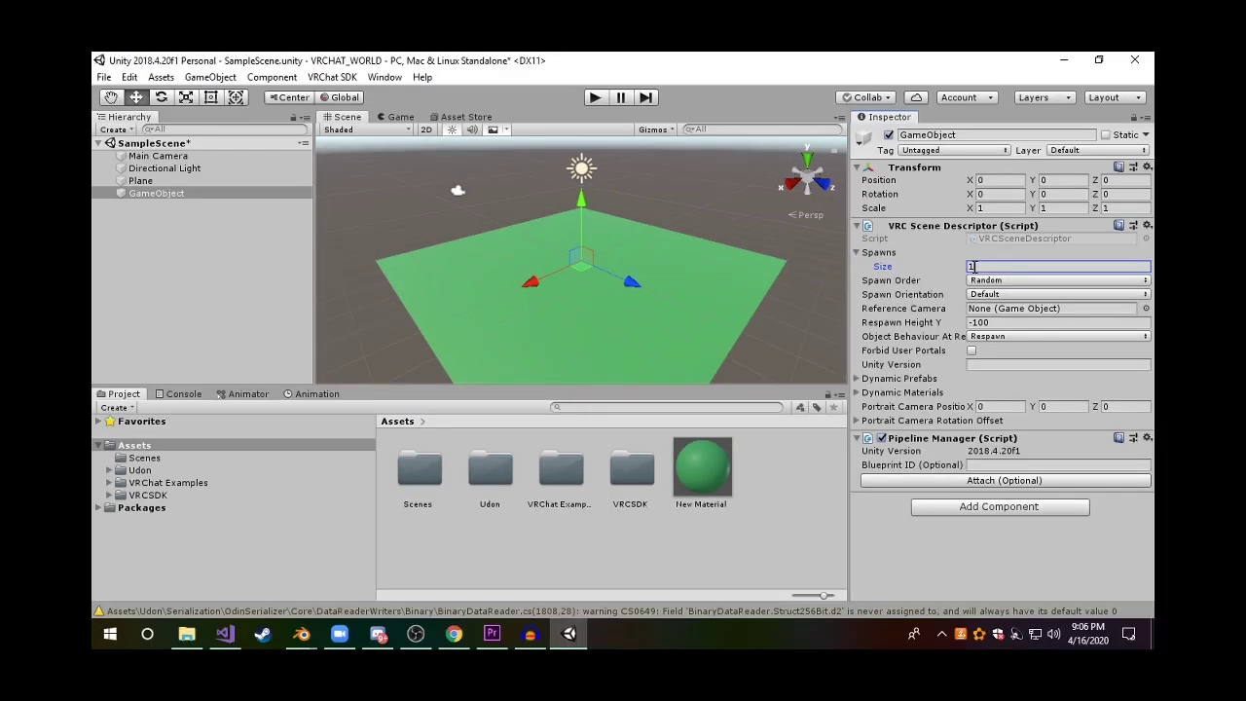
key(Return)
Create an empty object and raise it above the plane to about Y 0.82
click(131, 24)
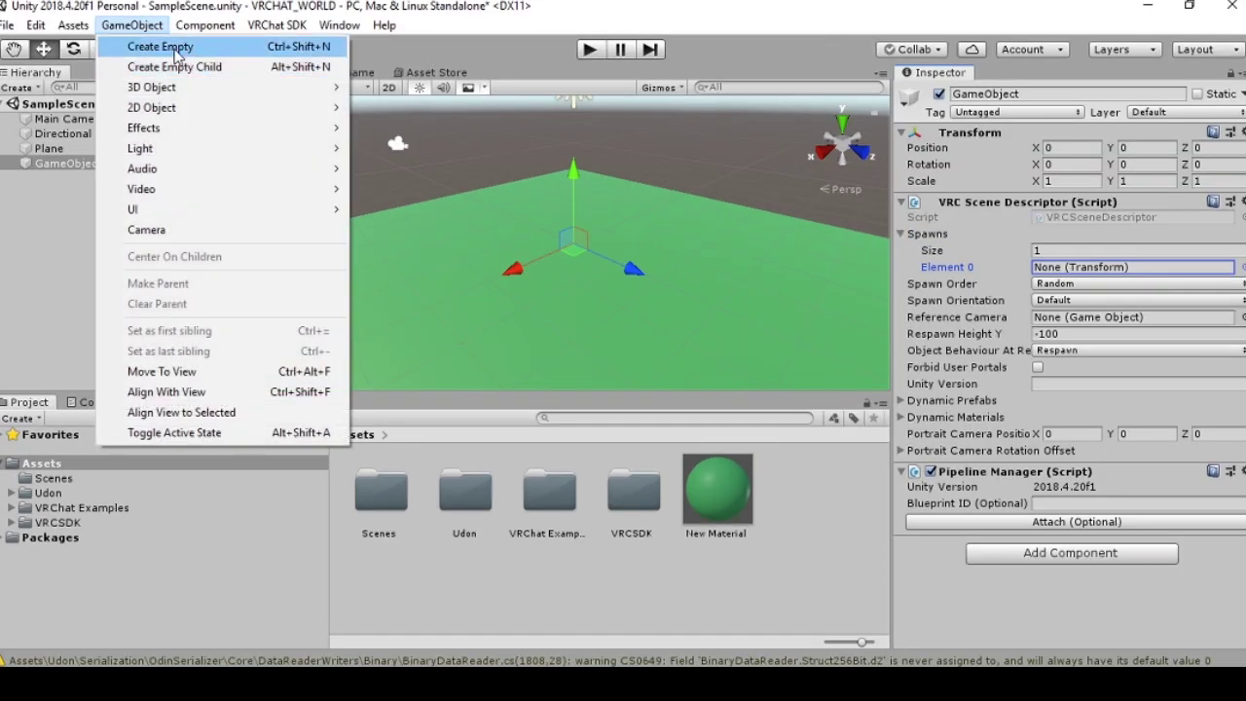
click(178, 50)
drag(570, 173, 563, 126)
drag(520, 248, 614, 222)
drag(600, 141, 601, 122)
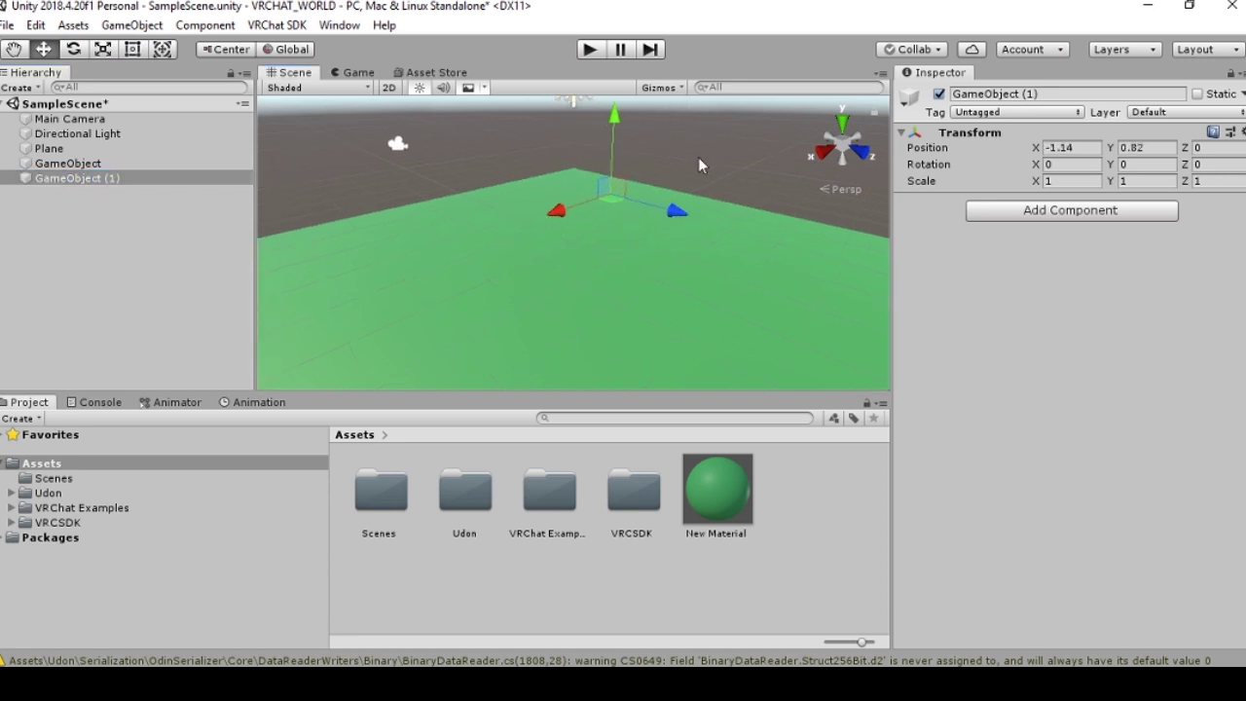
right_drag(724, 154, 489, 202)
drag(490, 201, 592, 197)
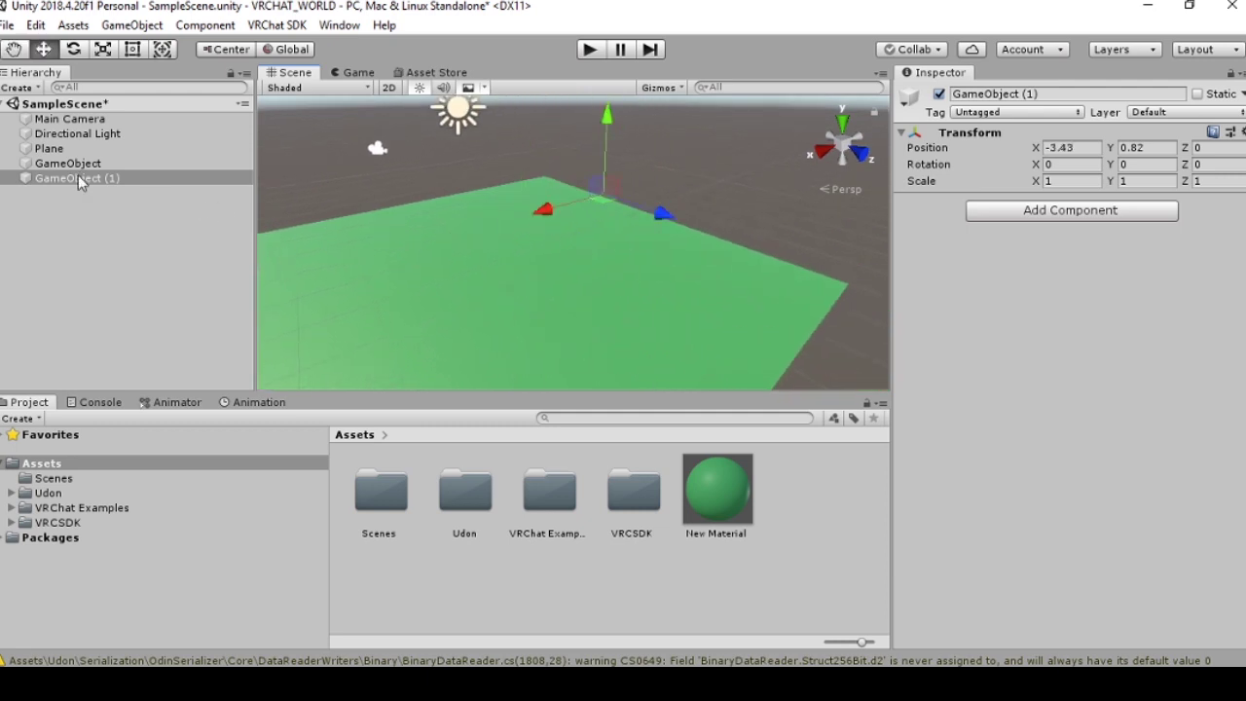
double_click(82, 180)
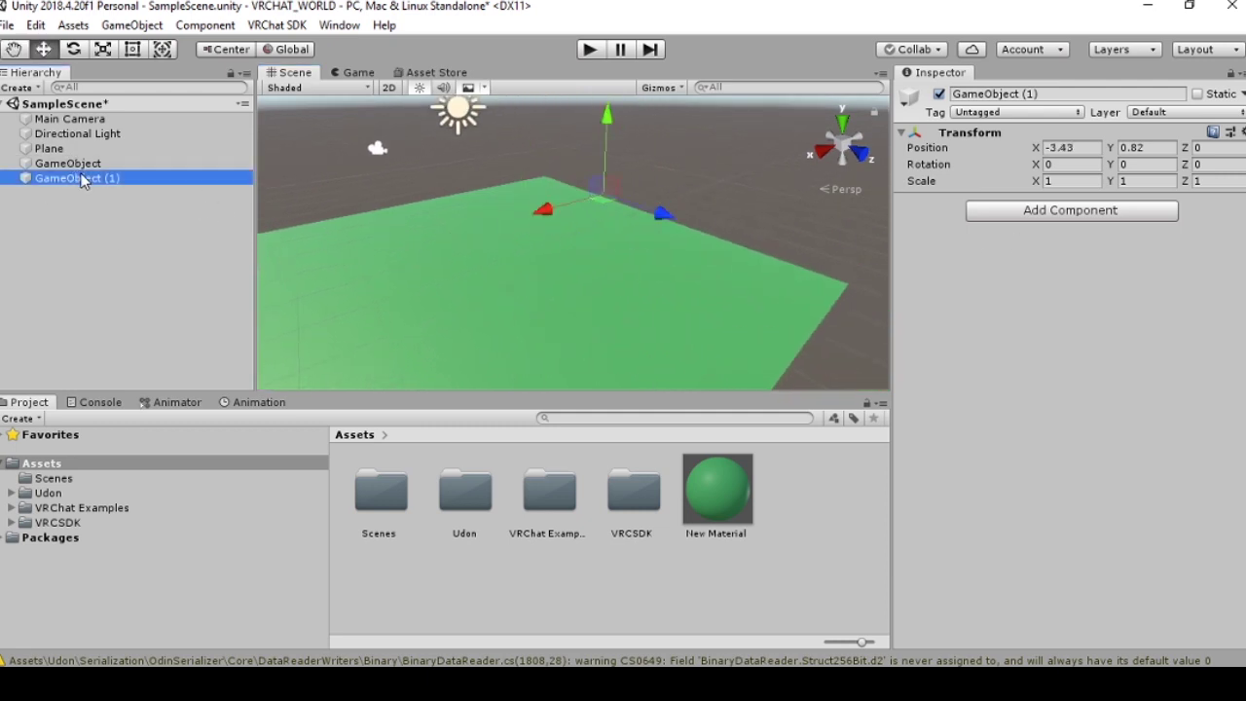
Rename the empty object 'spawn' and assign it as the descriptor's Spawns Element 0
click(1062, 95)
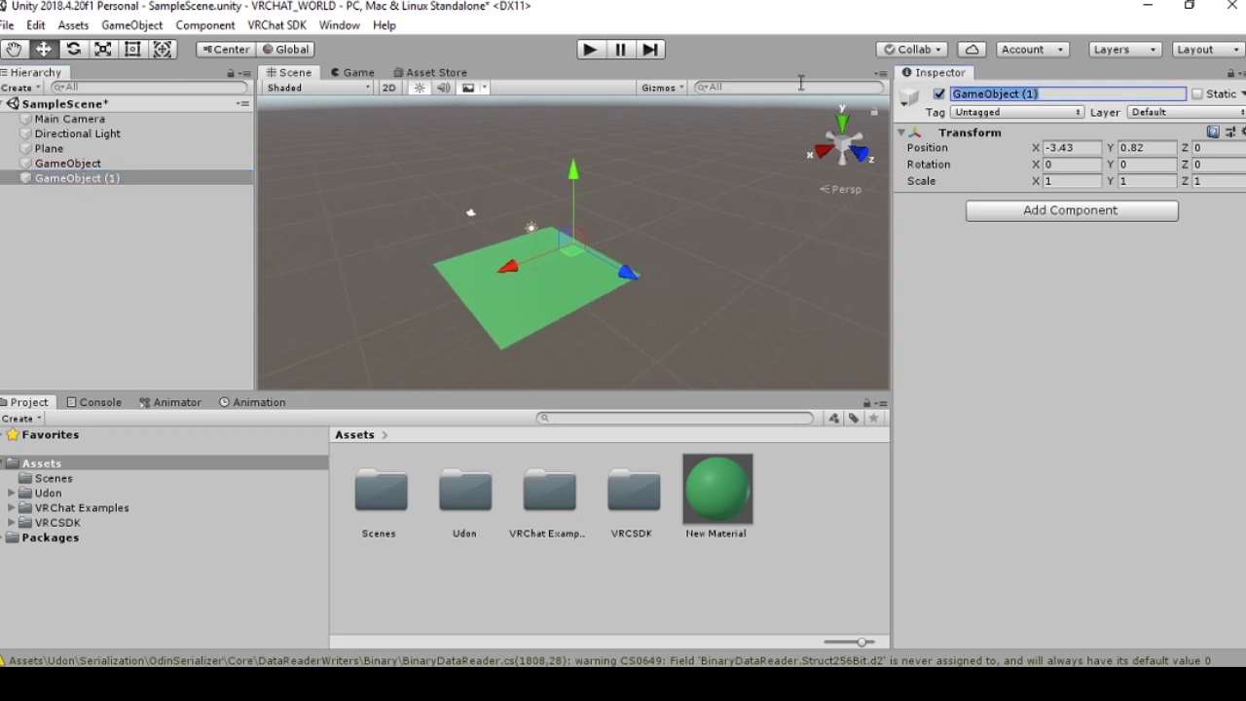
text(spawn)
key(Return)
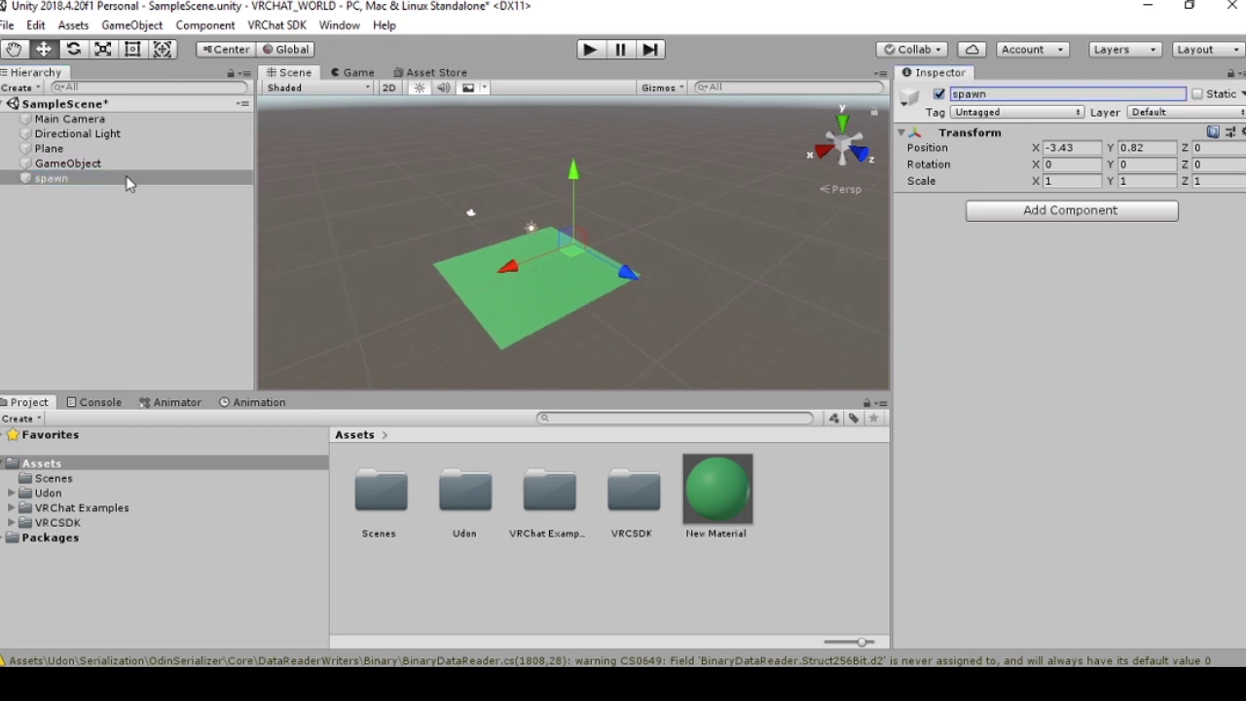
click(88, 163)
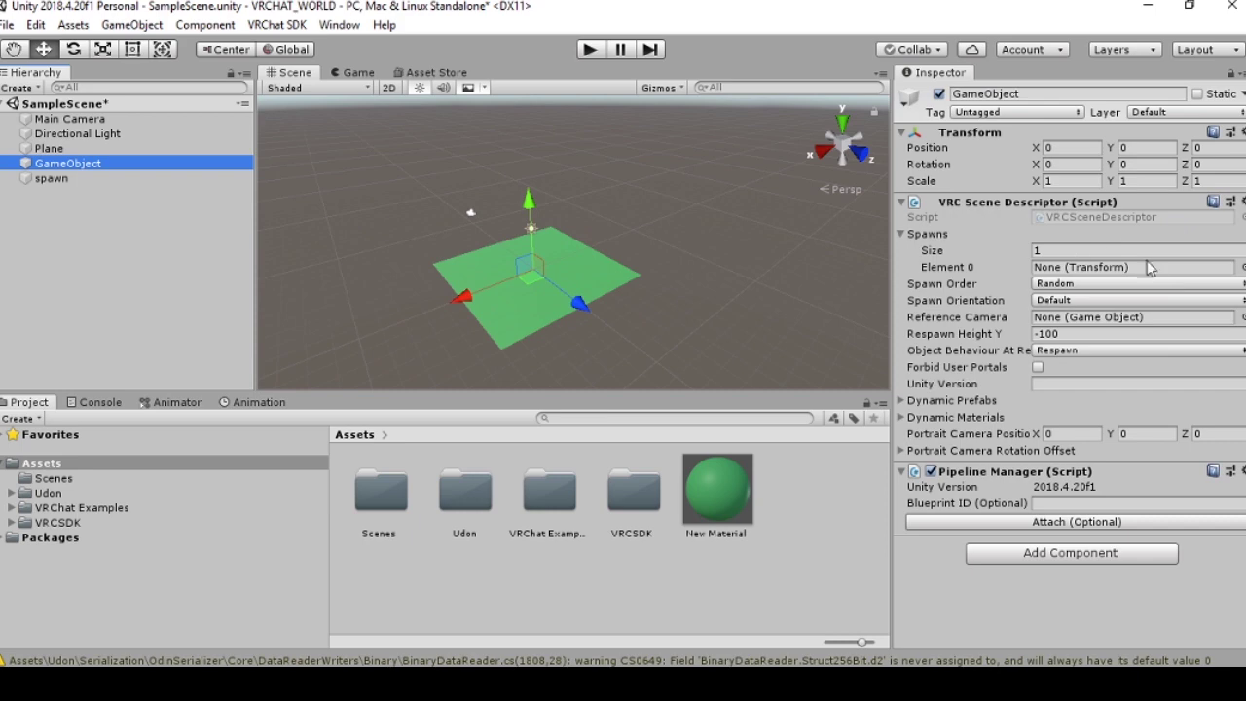
click(1237, 268)
double_click(256, 145)
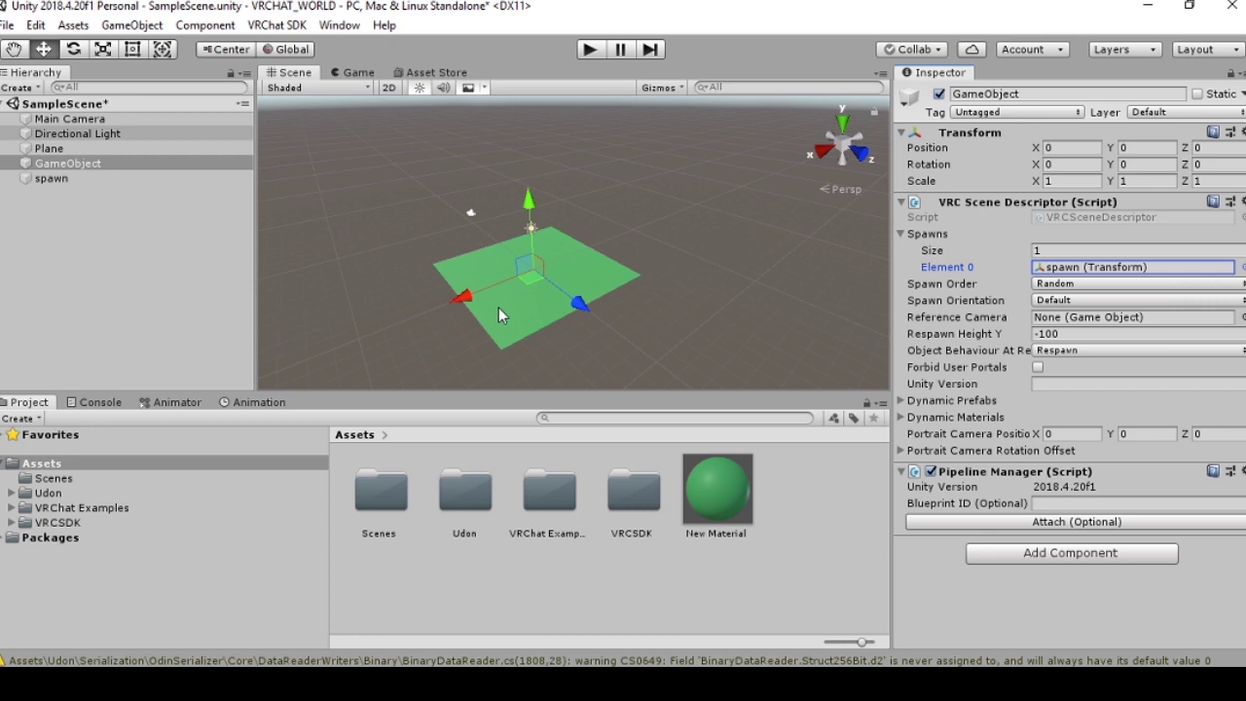
Show the VRChat SDK Control Panel and switch to its Builder section
click(297, 27)
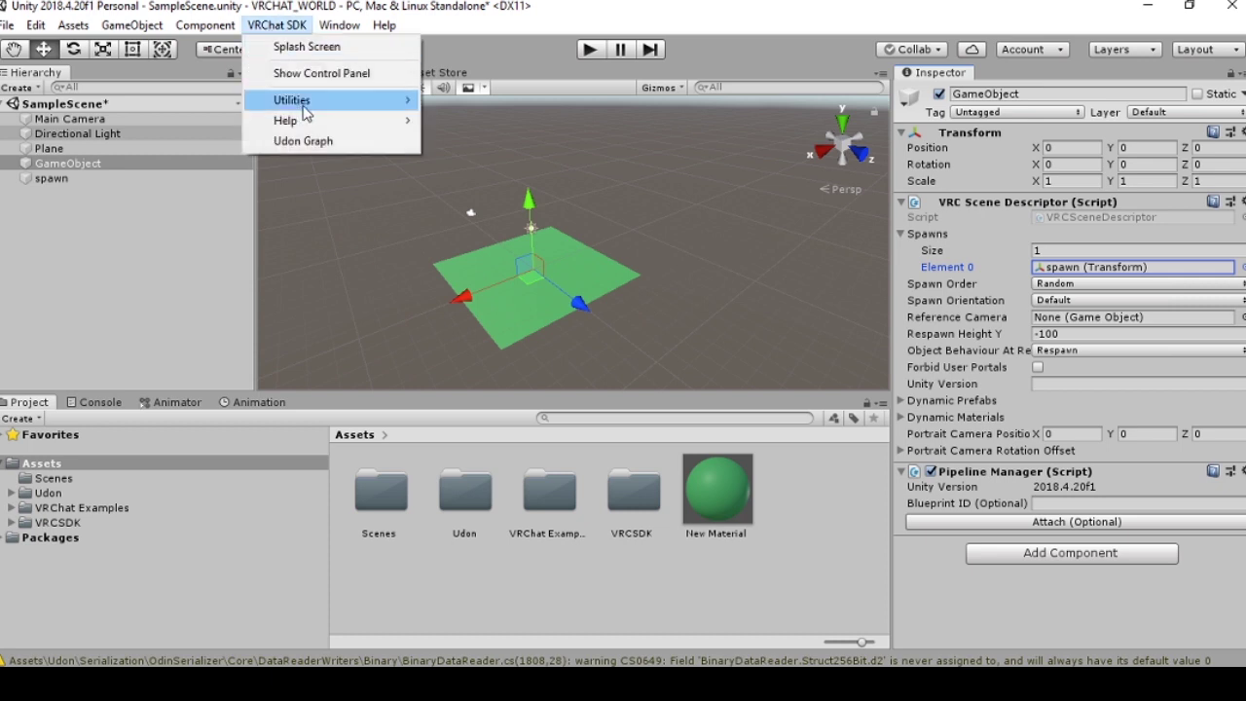
click(297, 26)
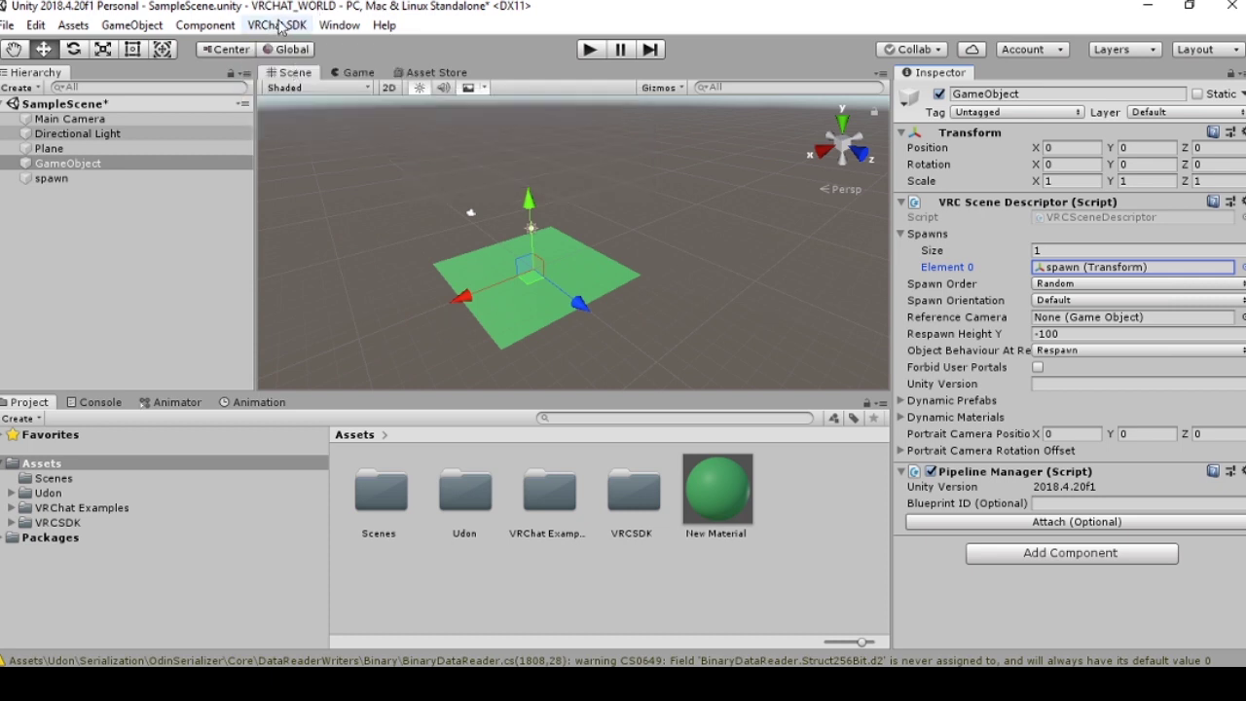
click(282, 27)
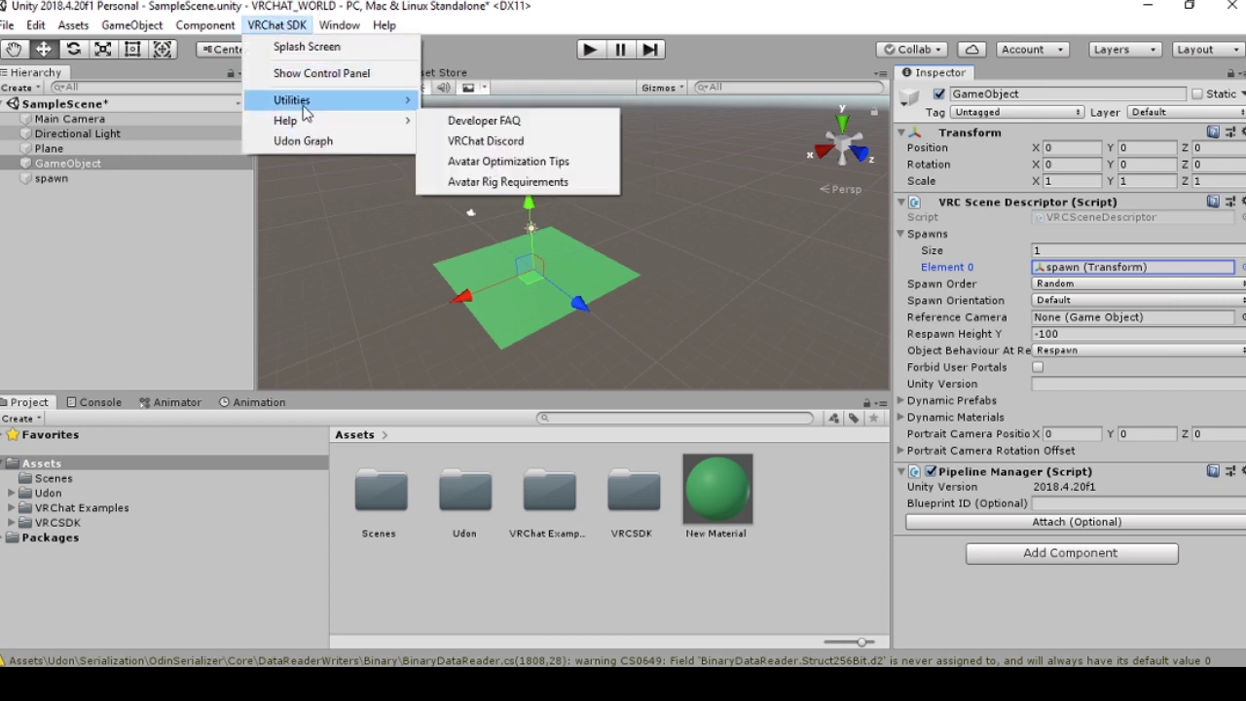
click(320, 77)
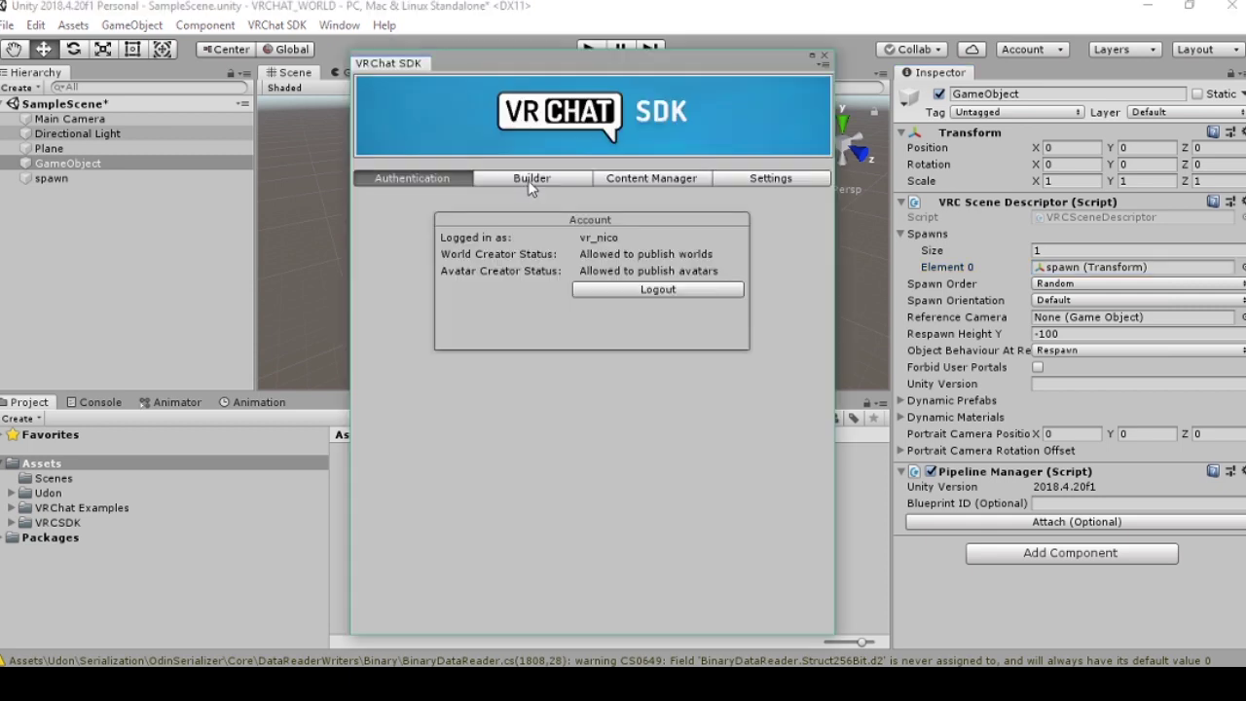
click(530, 178)
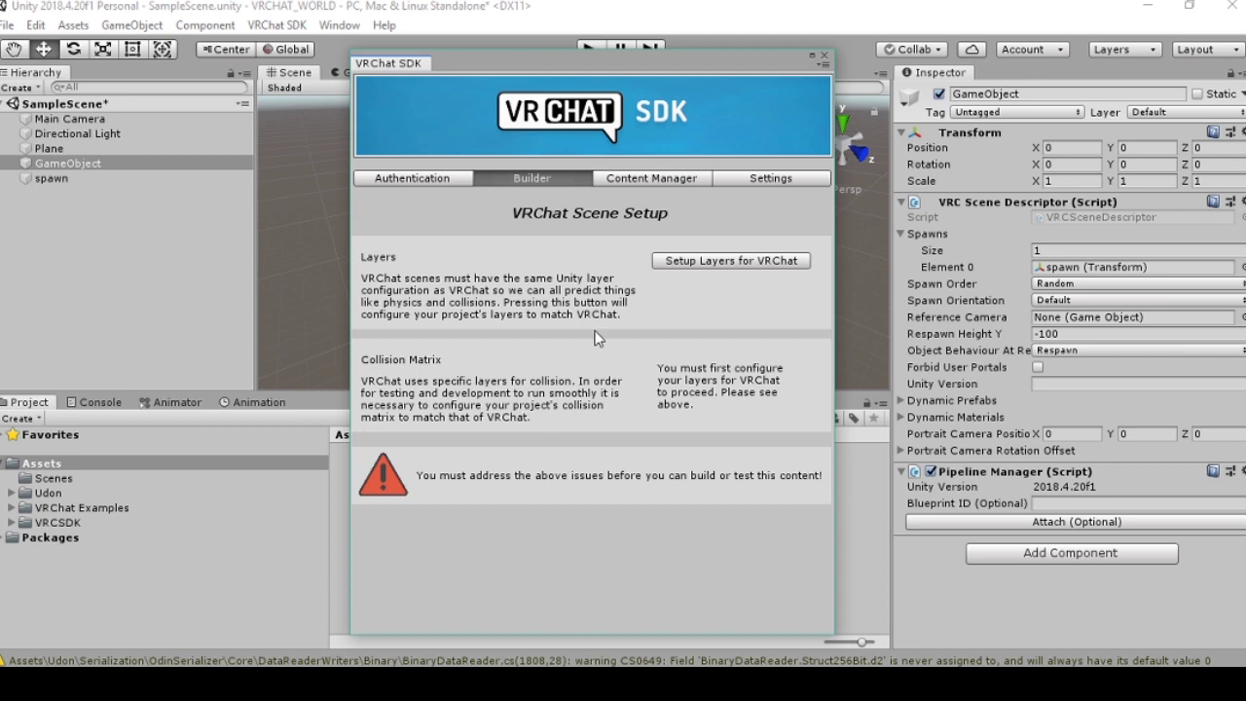
Run Setup Layers for VRChat and Set Collision Matrix, confirming 'Do it!' for each
click(682, 261)
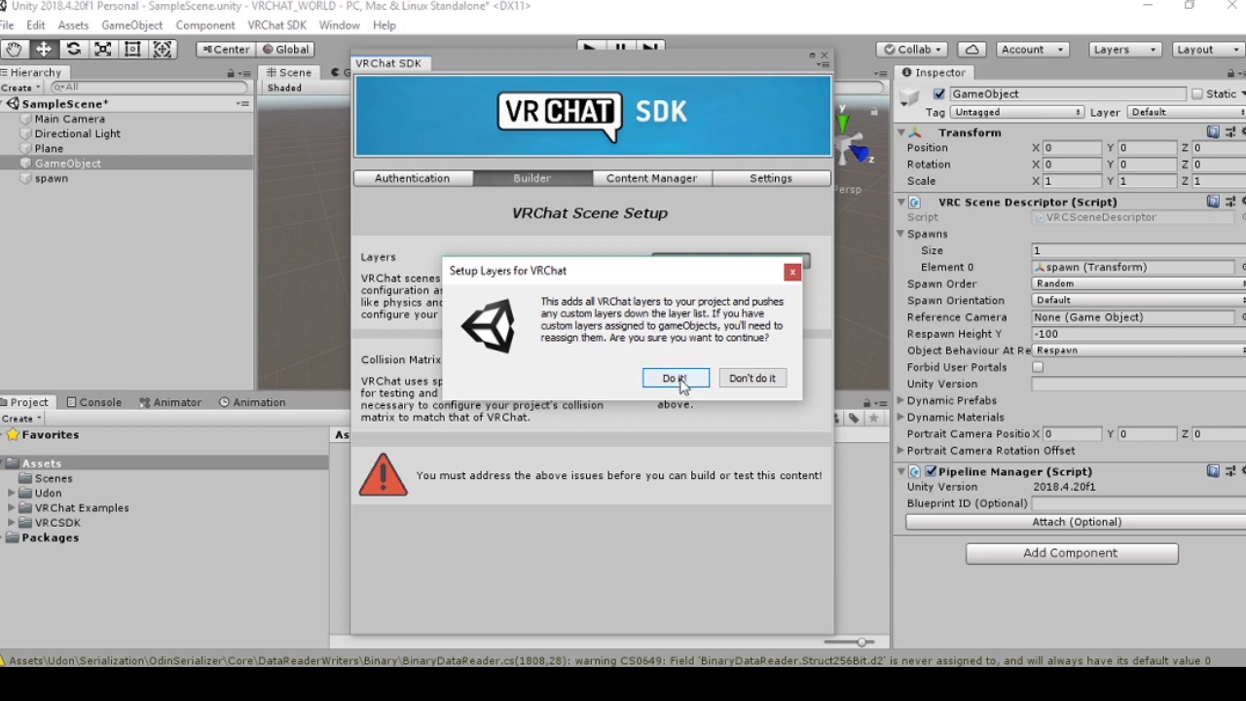
click(675, 379)
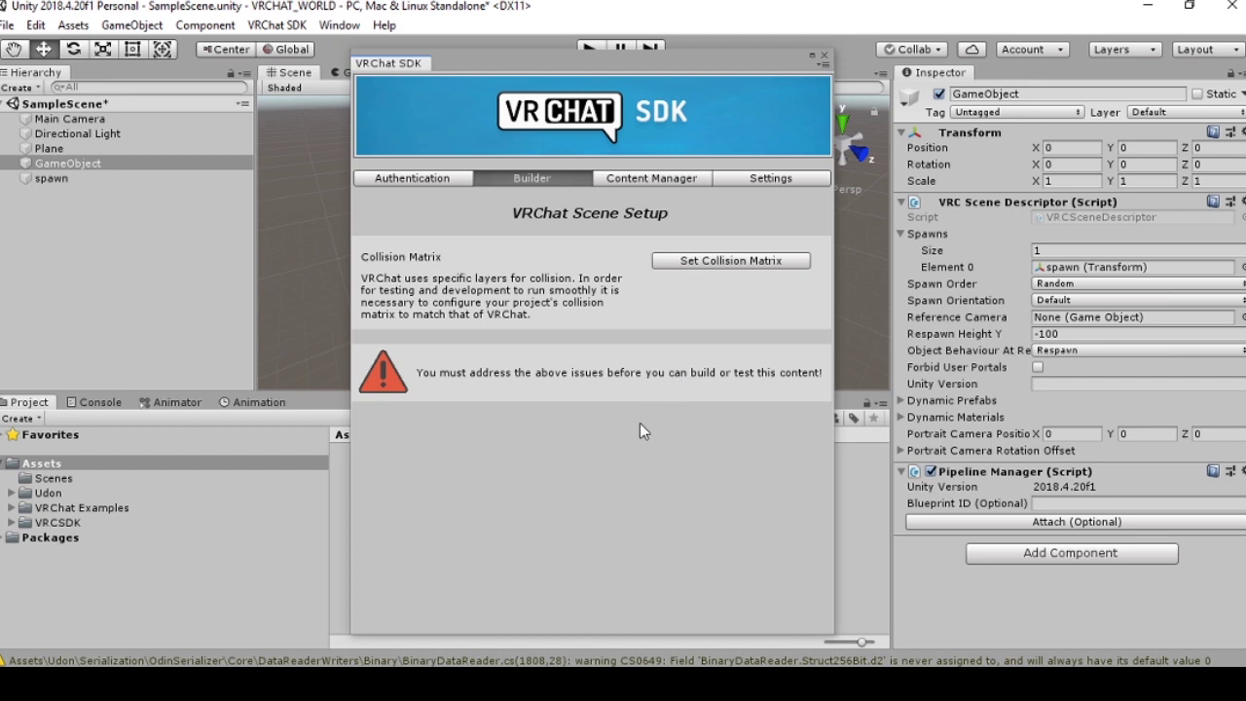
click(711, 261)
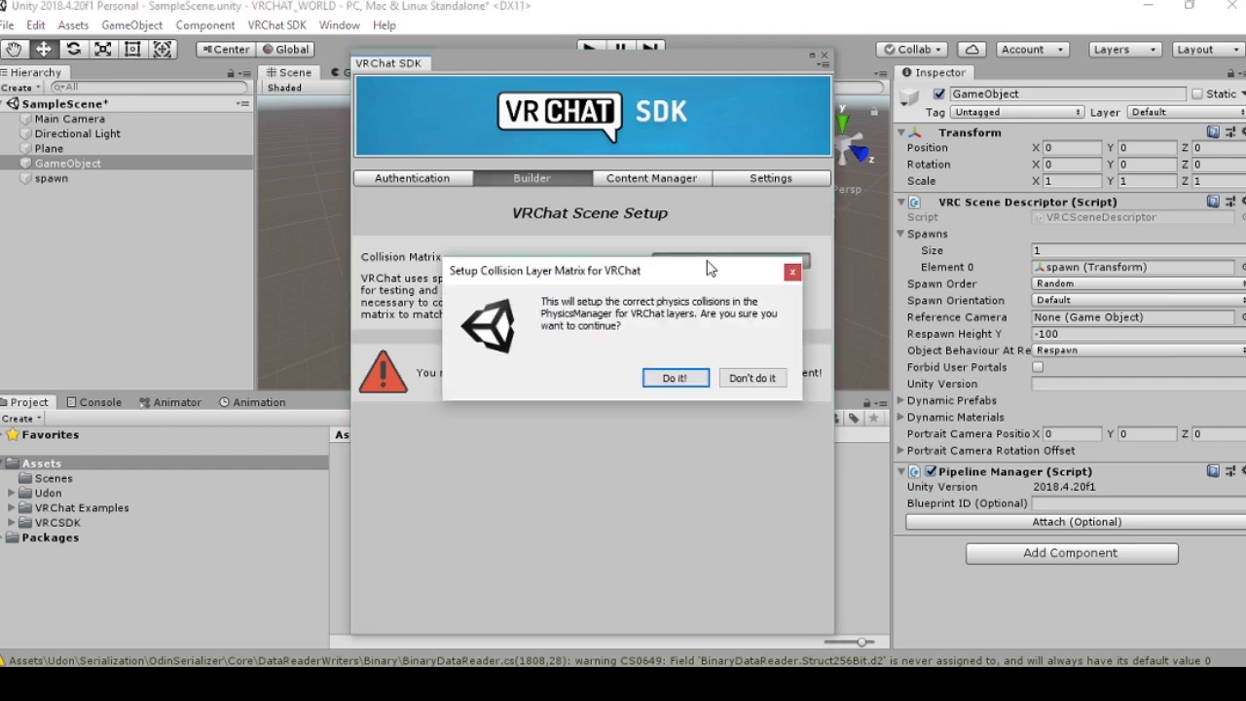
click(675, 379)
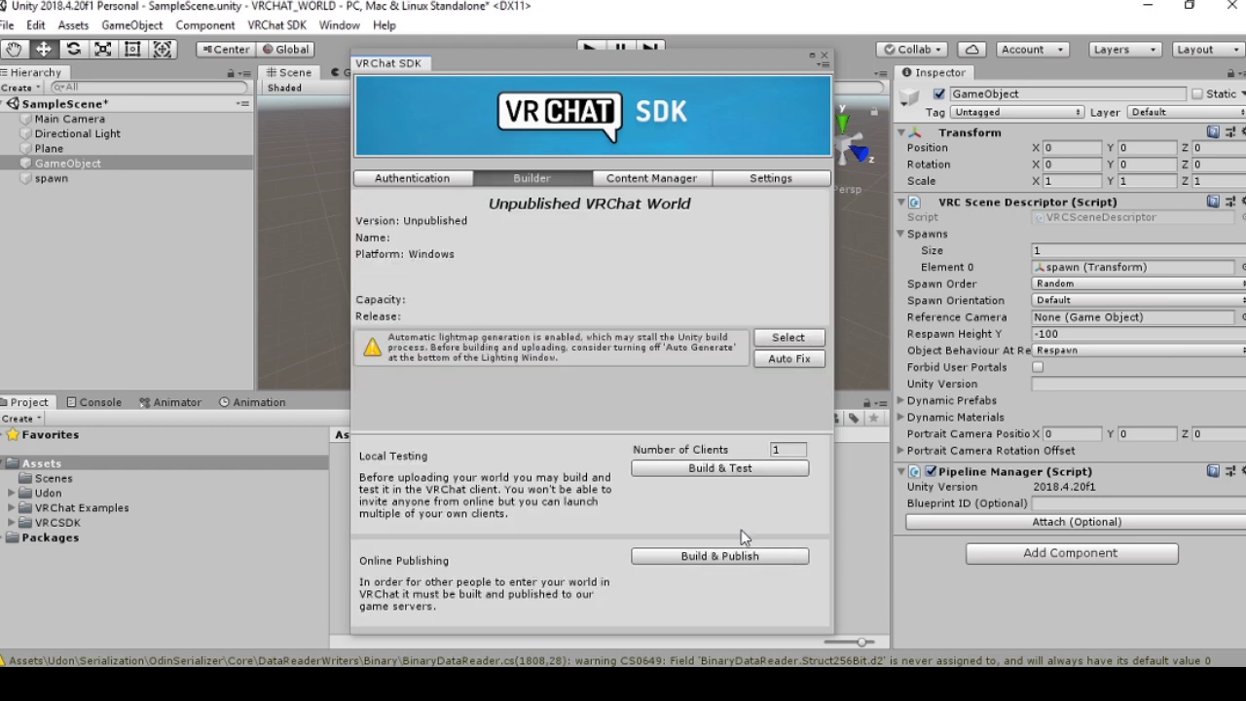
Start a Build & Test of the world from the VRChat SDK Builder panel
click(715, 469)
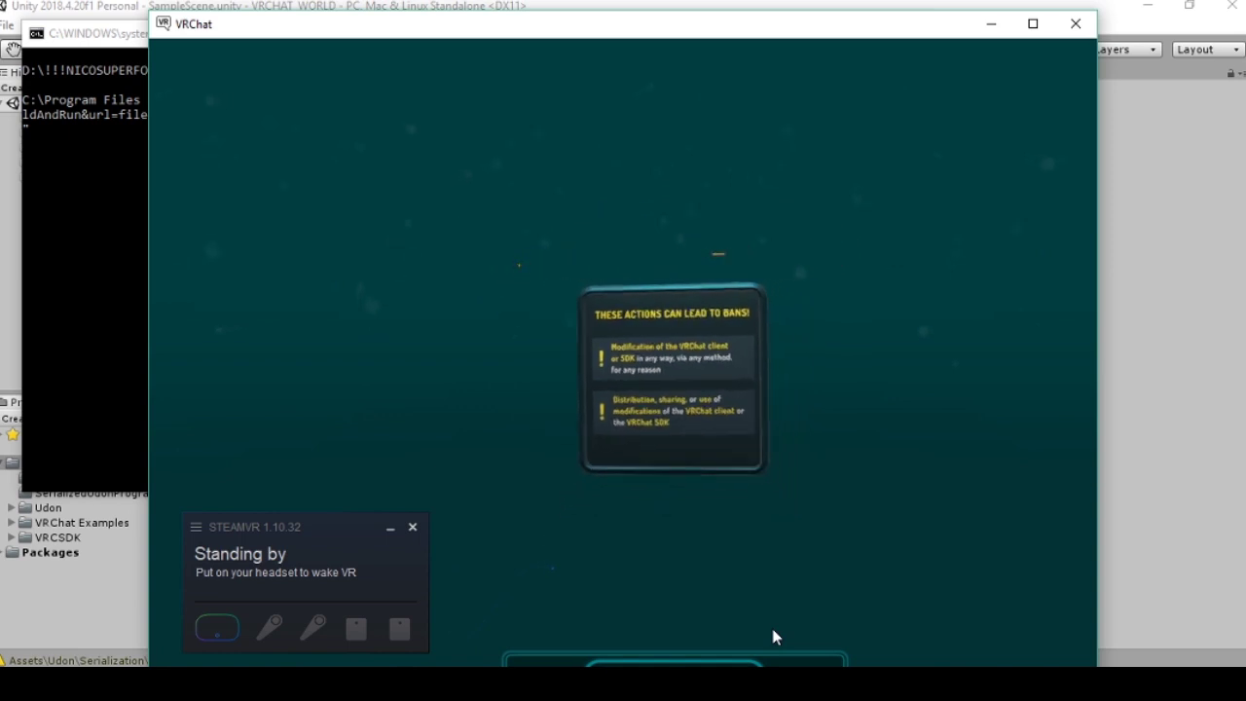
Maximize the VRChat window and walk forward across the green floor
double_click(320, 28)
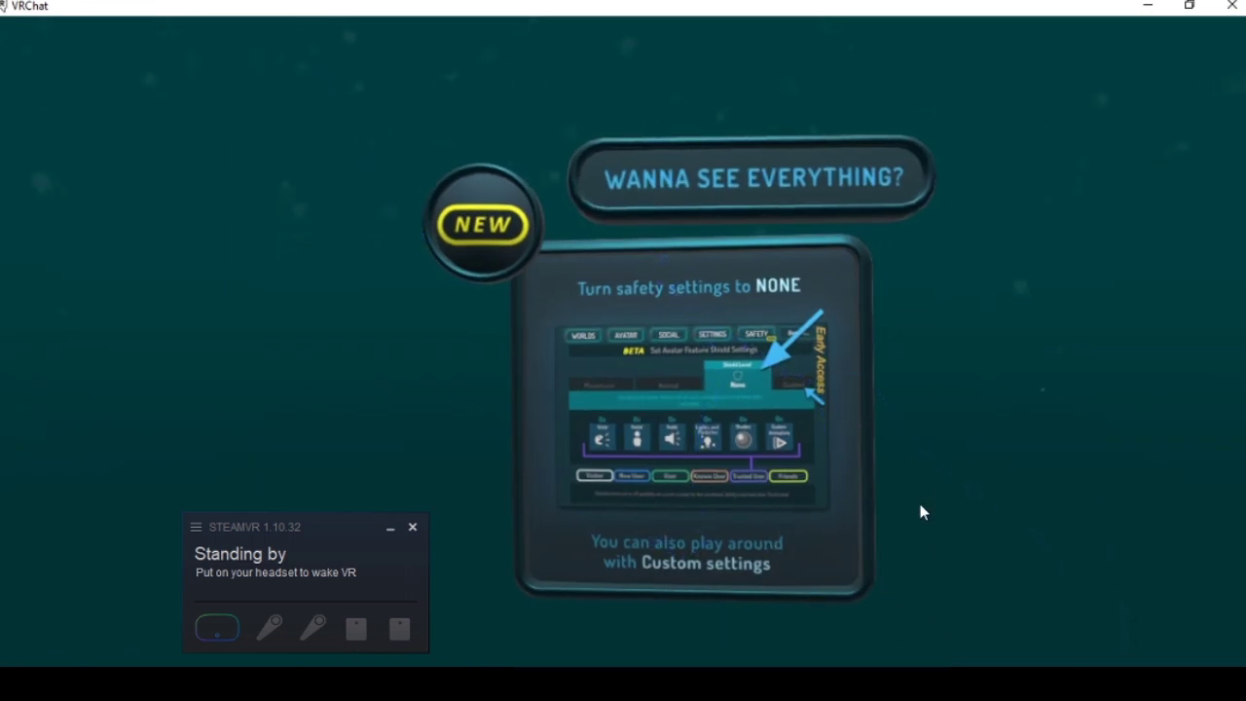
click(1189, 5)
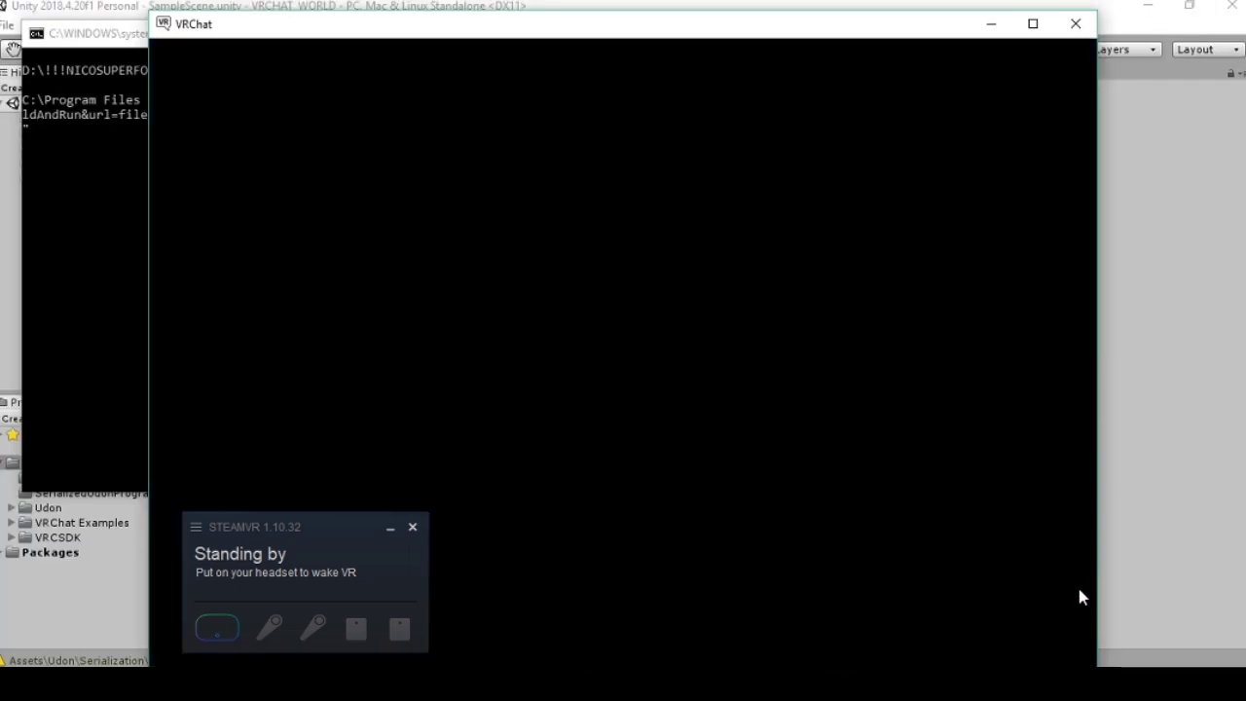
click(1033, 23)
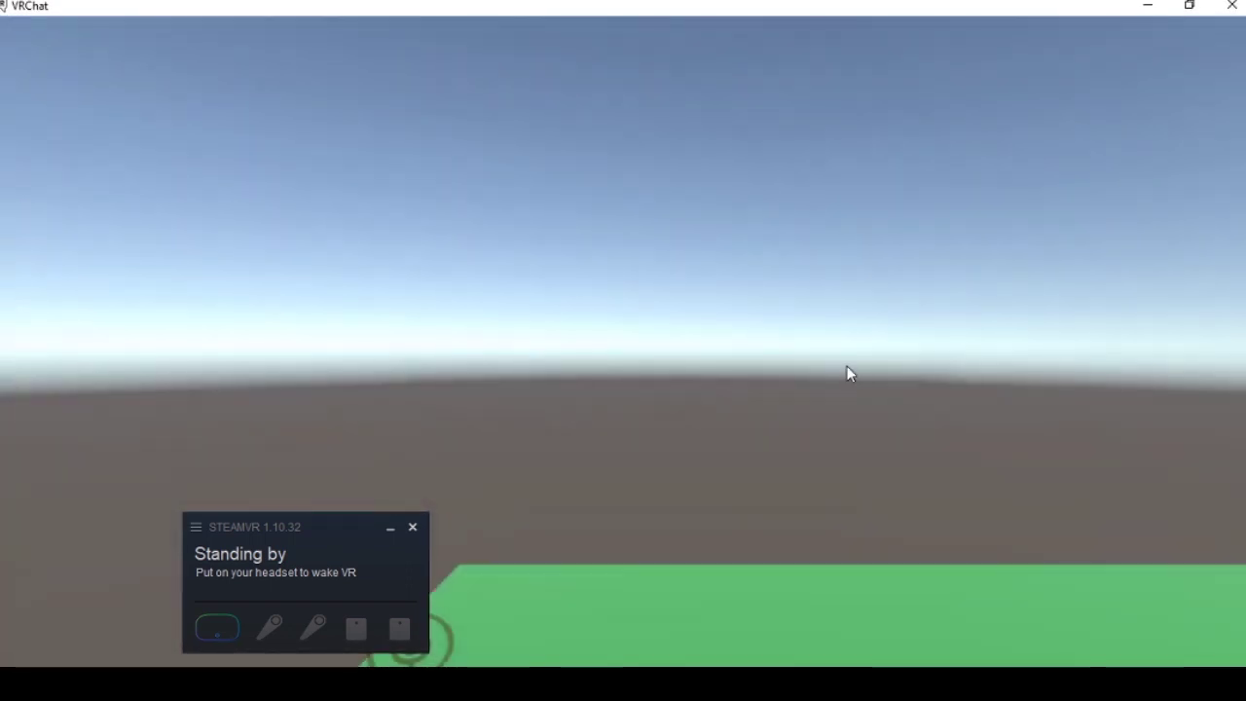
key(s)
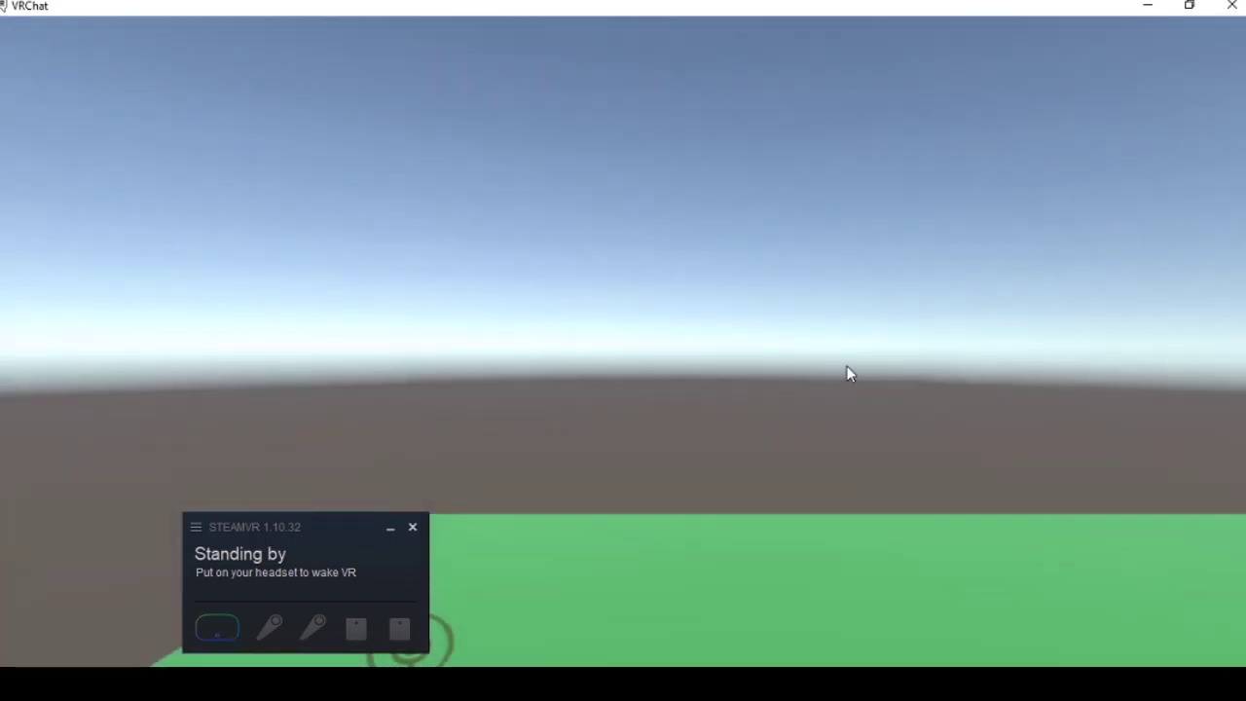